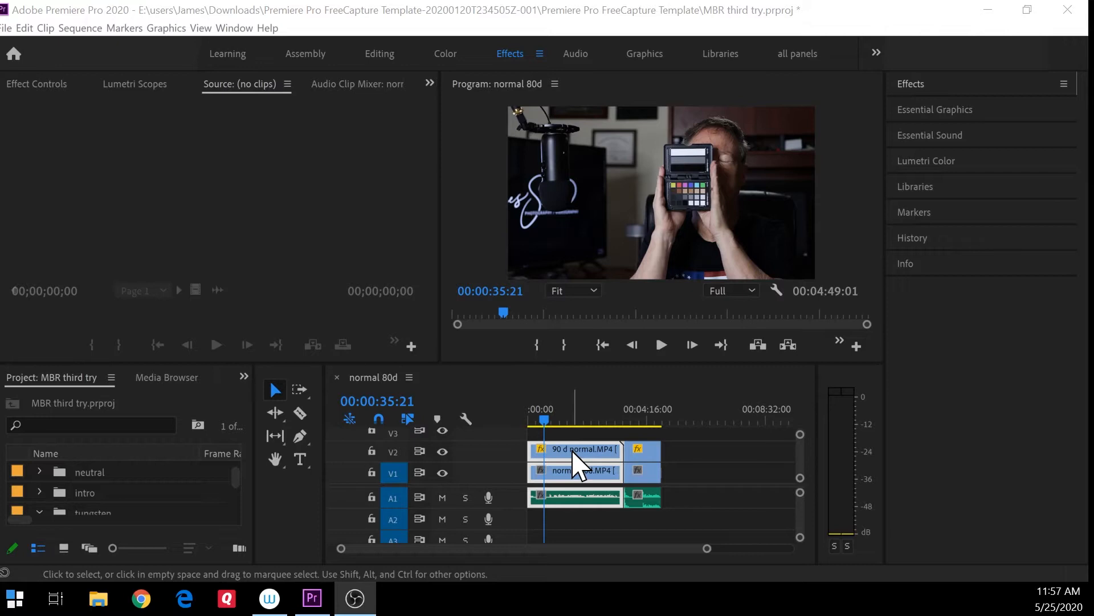
Step: Duplicate all normal and tungsten clips with their audio further along the timeline, leaving a gap after the originals
left_click(629, 421)
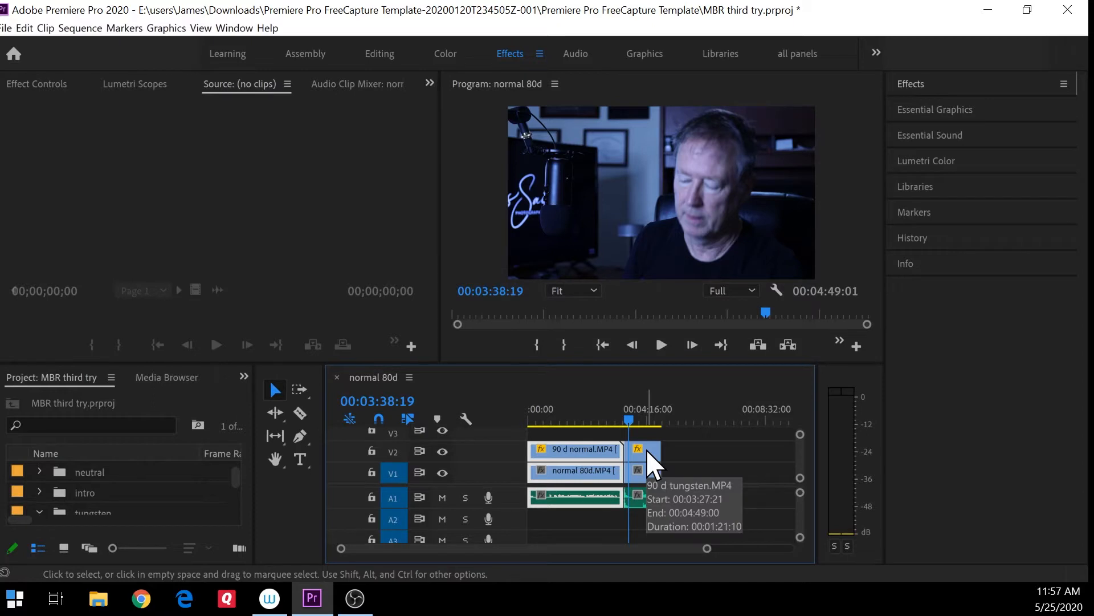
left_click(557, 415)
left_click_drag(684, 430, 592, 505)
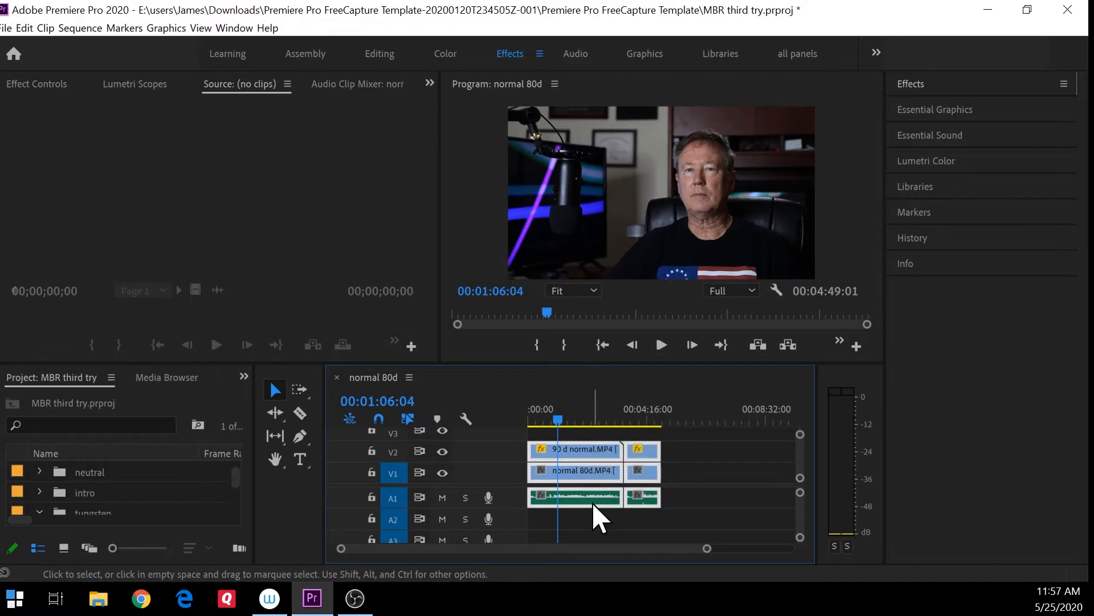
left_click(688, 416)
key("ctrl+v")
Step: Unlink the video and audio of the duplicated clips and select the copied 90 d normal.MP4 clip on V2
left_click(613, 447)
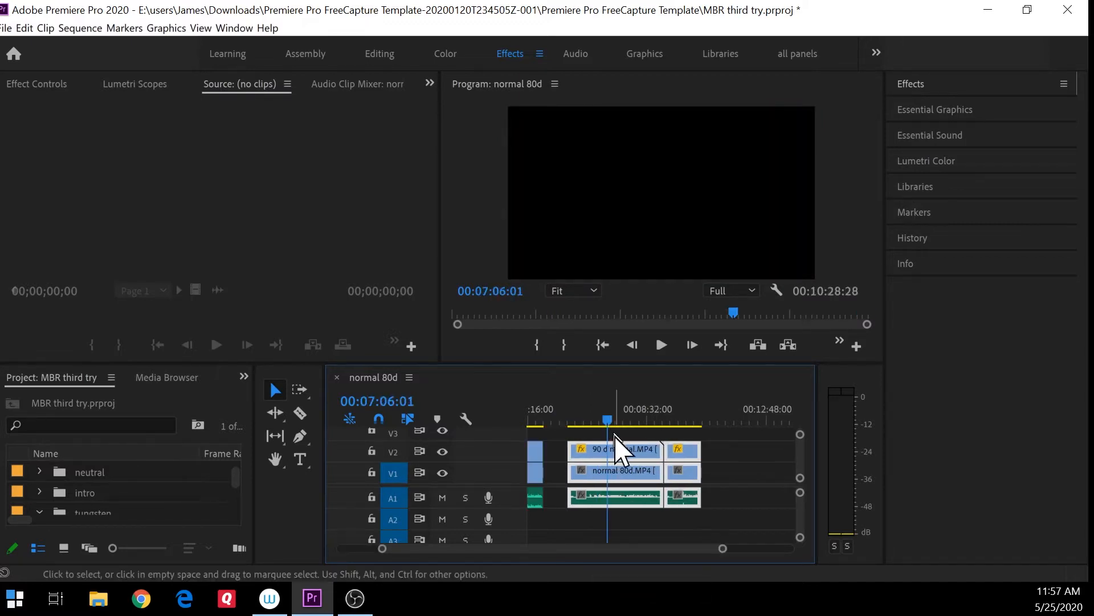
right_click(621, 447)
left_click(656, 229)
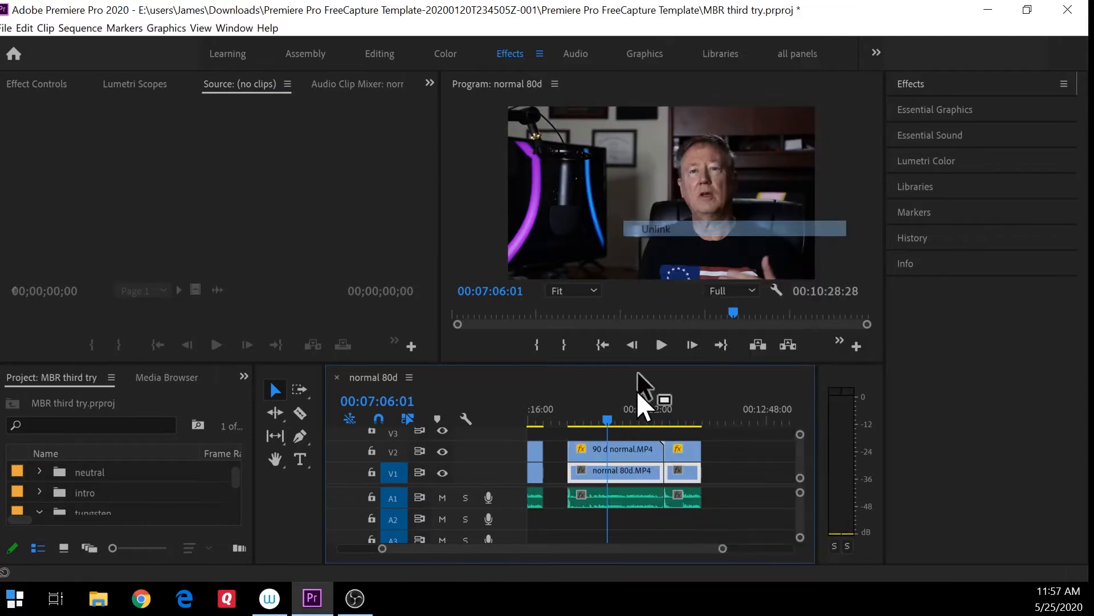
left_click(638, 450)
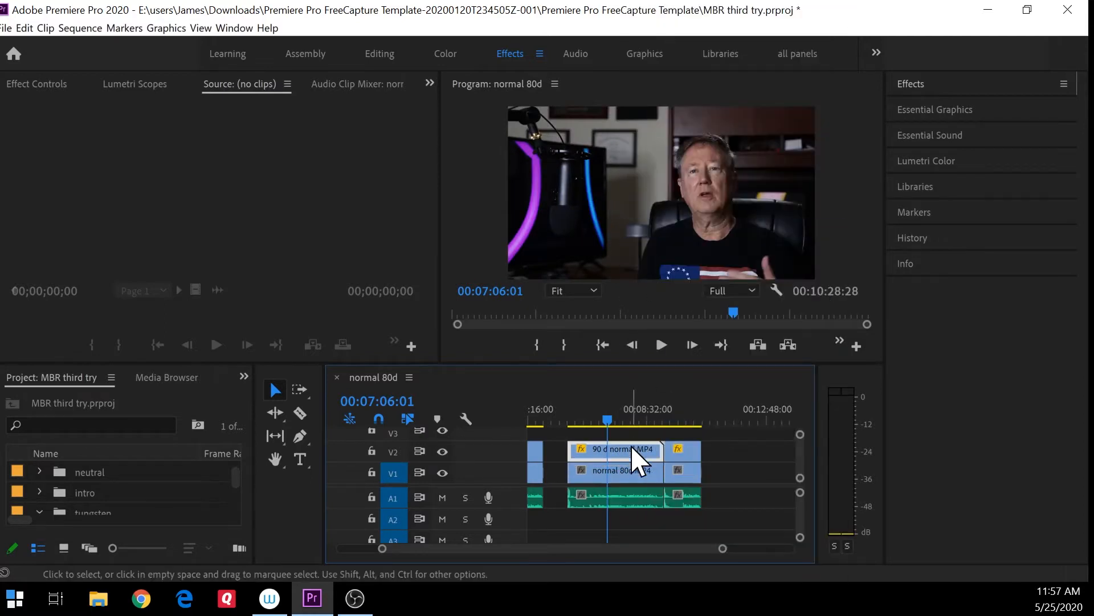
Step: White-balance the copied 90 d normal.MP4 clip with the Lumetri Color WB Selector, sampling the white card at 00:05:56:06, and preview a frame near 00:07:26:07
left_click(595, 422)
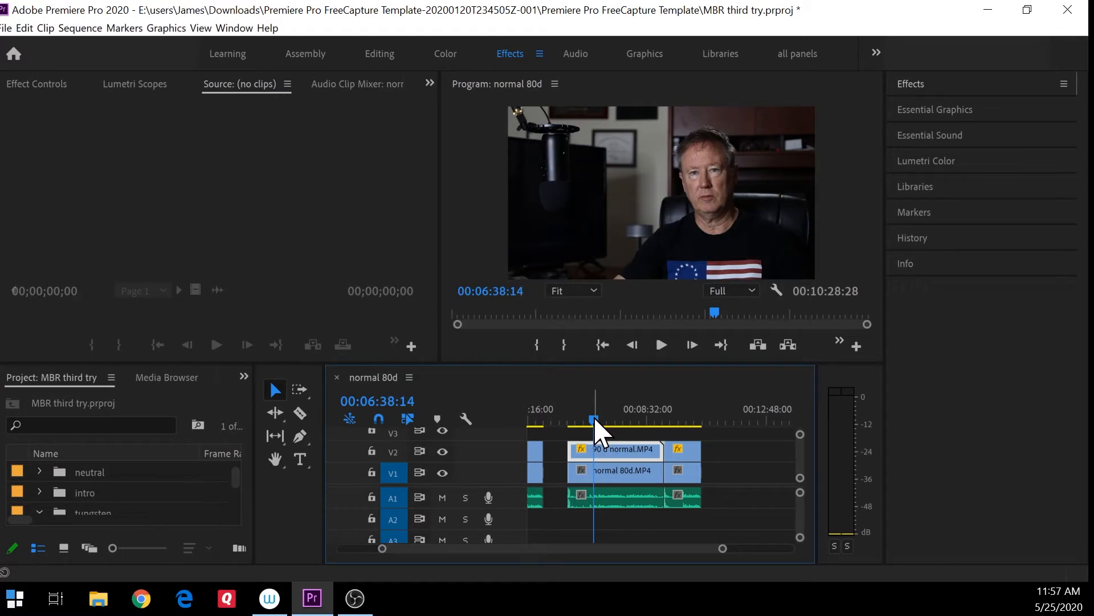
left_click(593, 422)
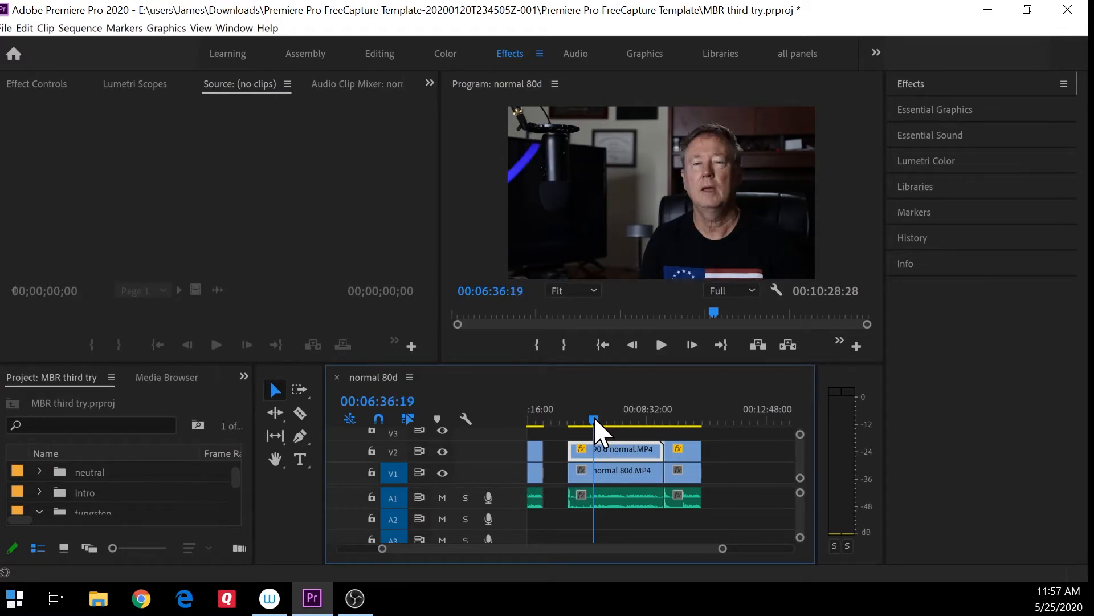
left_click_drag(595, 421, 572, 422)
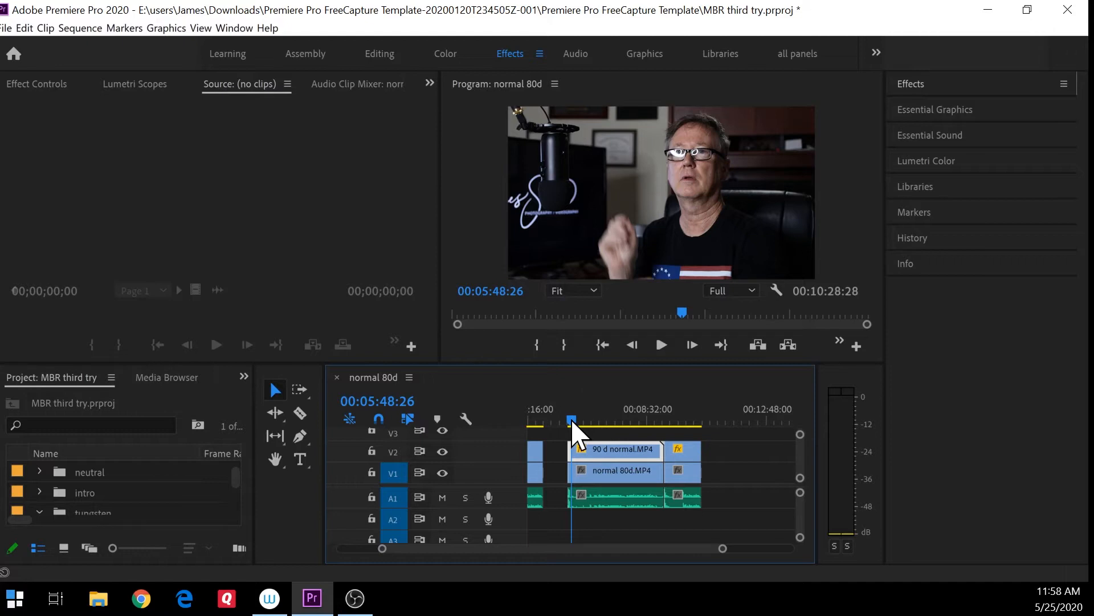
left_click_drag(572, 422, 573, 423)
left_click_drag(573, 422, 573, 423)
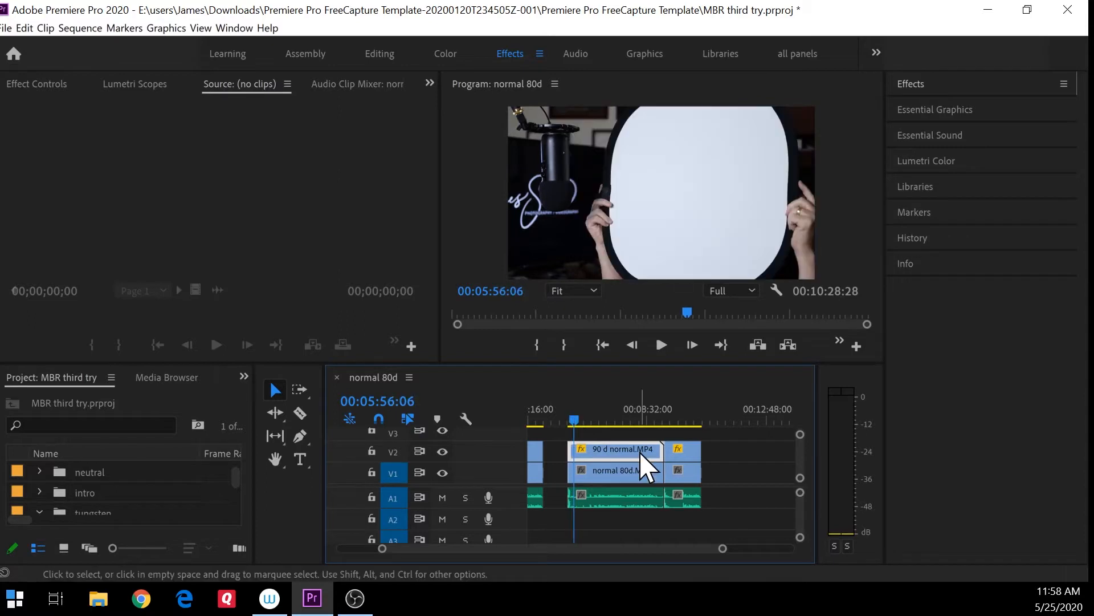
left_click(921, 161)
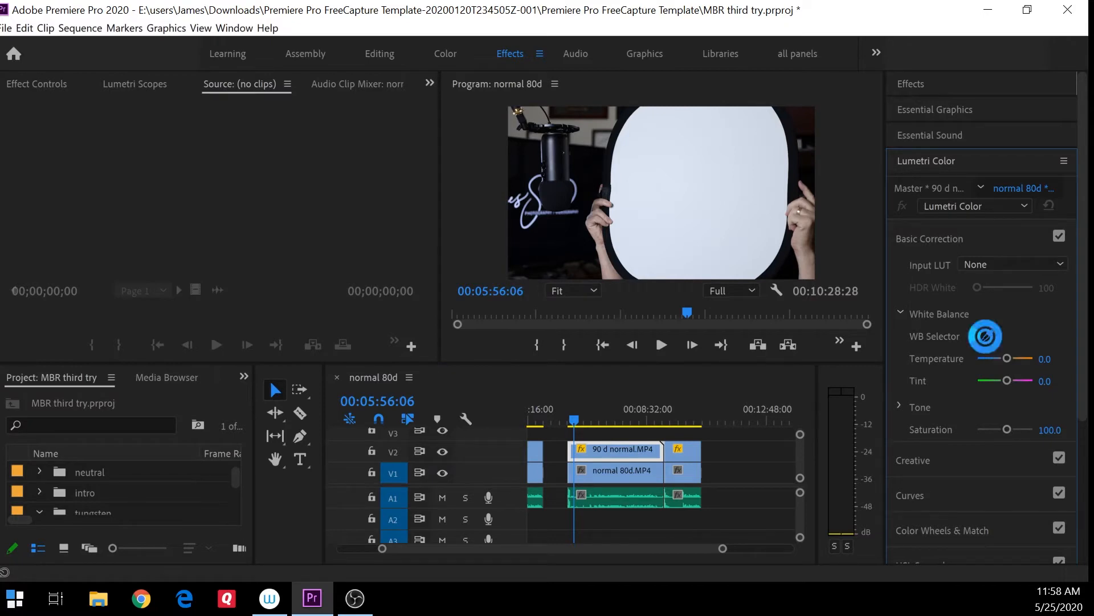
left_click(692, 165)
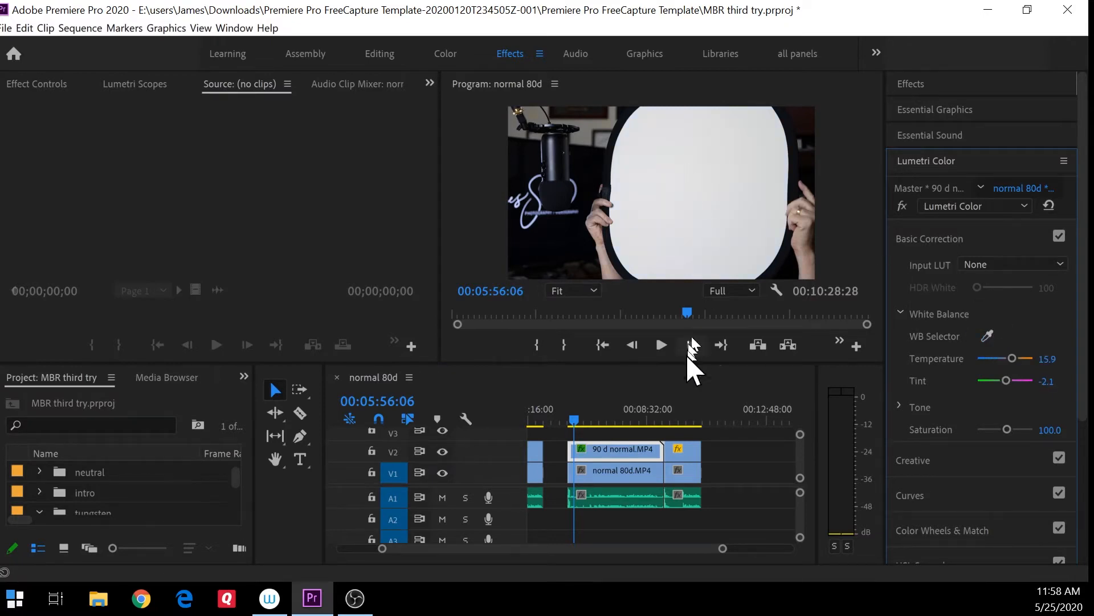
left_click(617, 422)
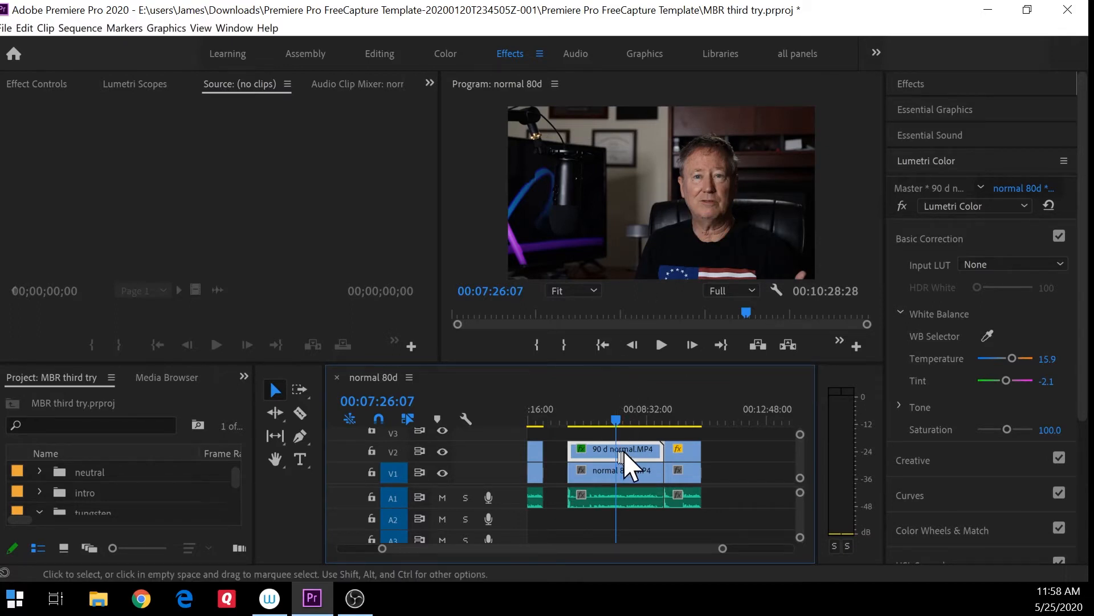
Step: Make a second duplicate of the original normal and tungsten clips after the existing copies and unlink their video and audio
left_click_drag(632, 546, 585, 545)
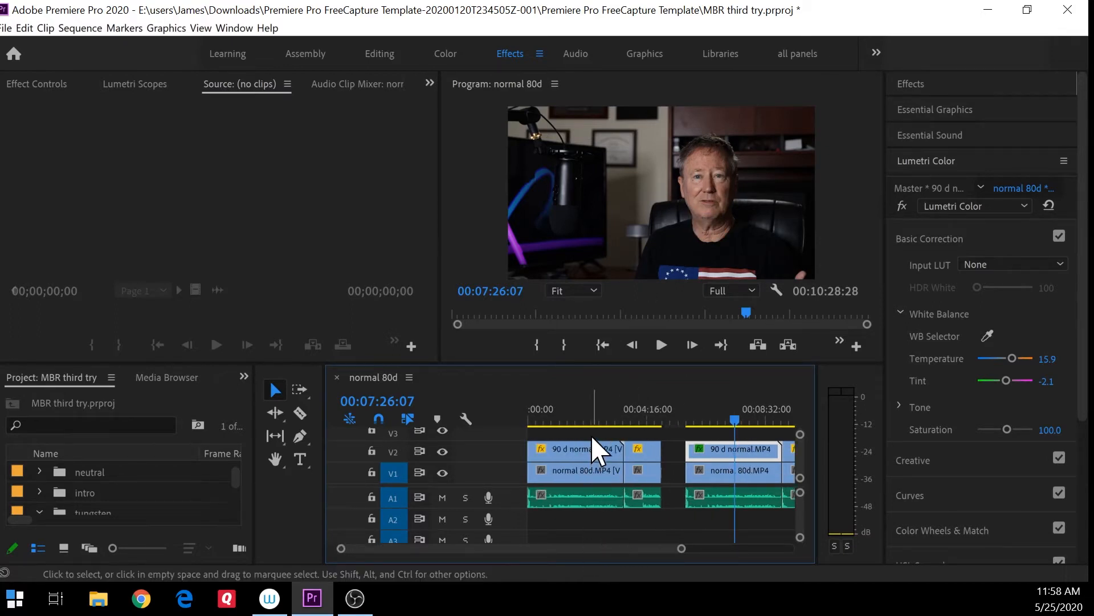
left_click_drag(593, 436, 648, 498)
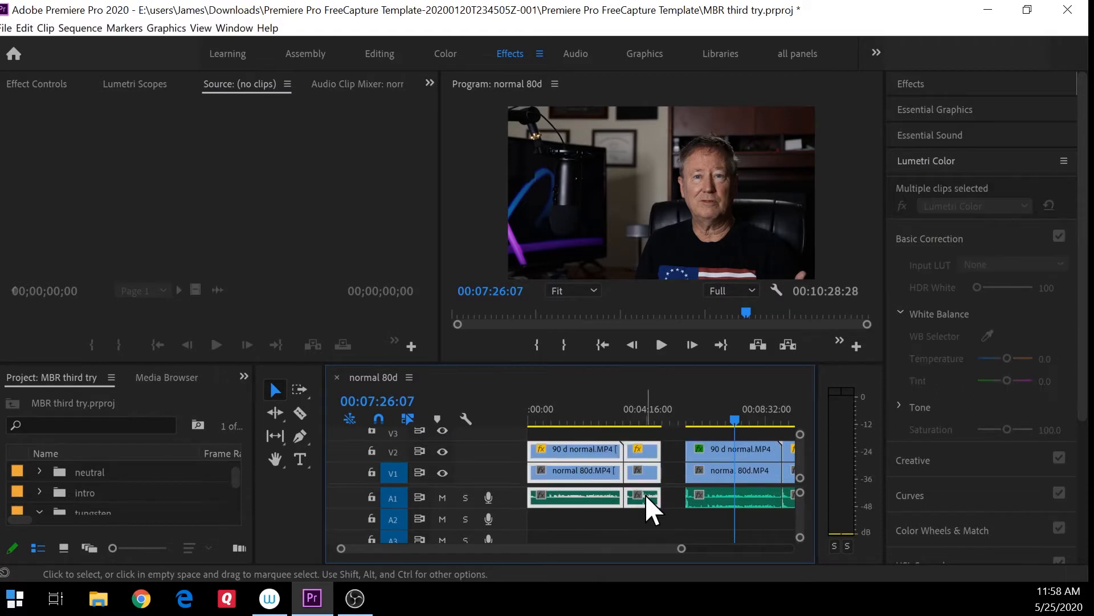
right_click(593, 456)
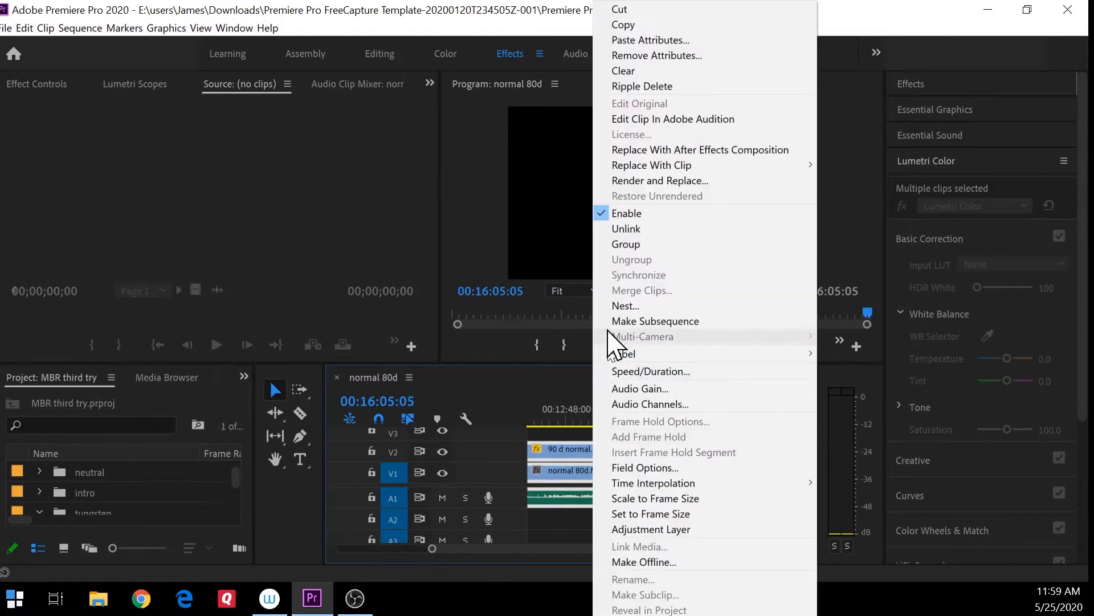
left_click(619, 229)
Step: Position the playhead at 00:11:51:13 in the newest 90 d normal.MP4 copy, where the colour checker faces the camera
left_click(536, 417)
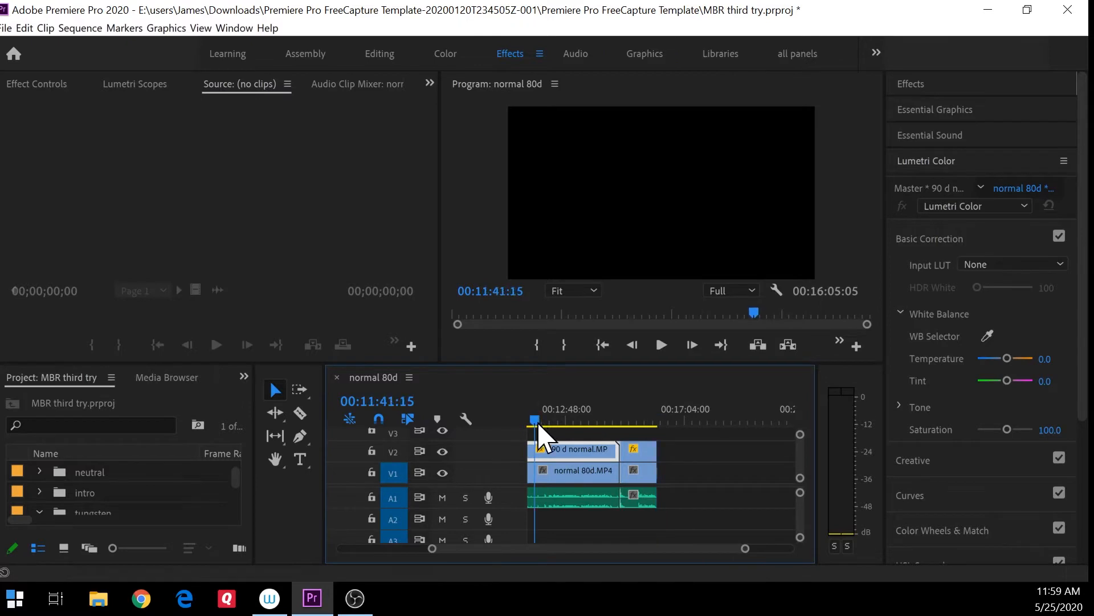
left_click_drag(583, 547, 572, 548)
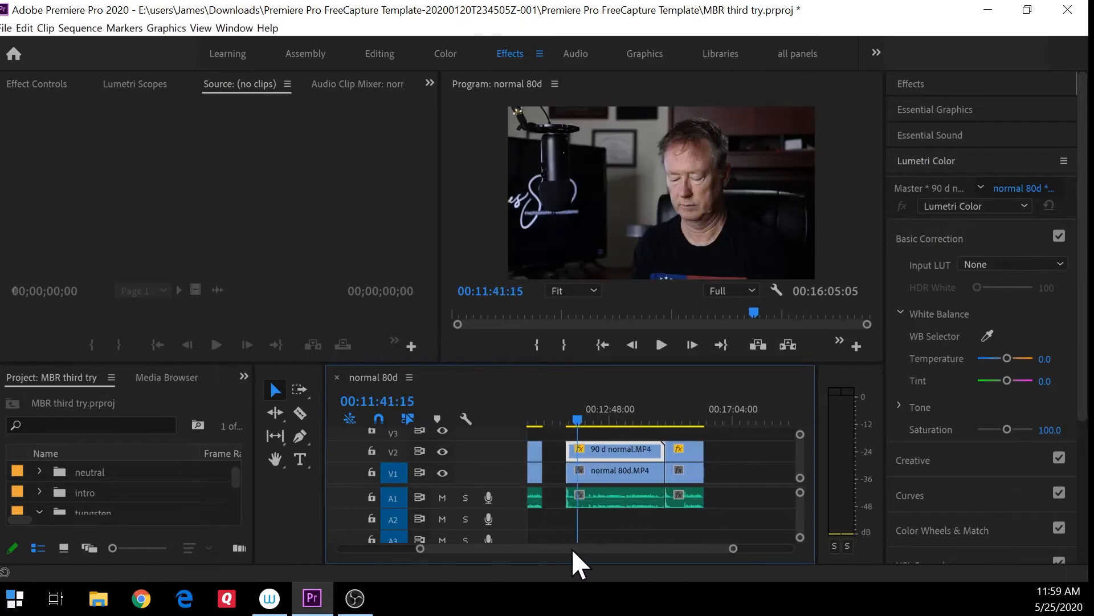
left_click_drag(577, 425, 582, 424)
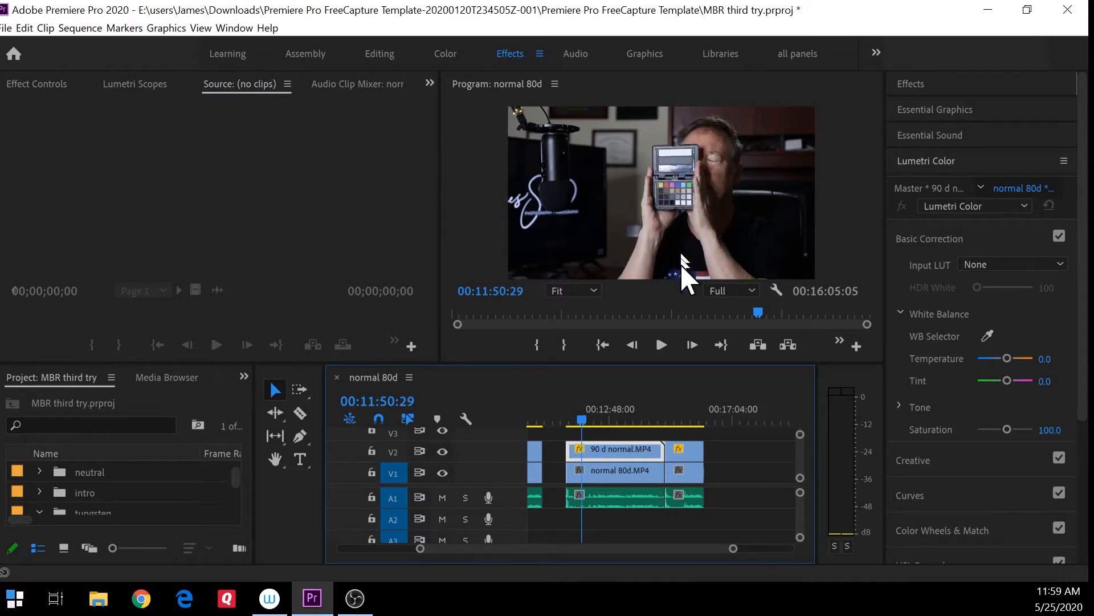
key("Right")
key("Right")
key("Right")
key("Right")
key("Right")
key("Right")
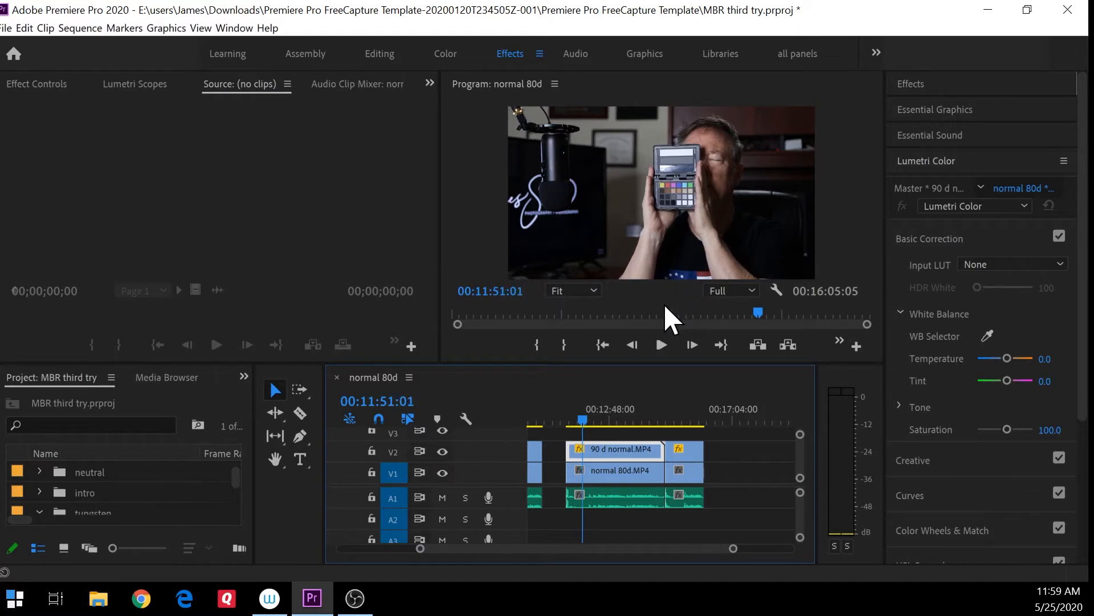
key("Right")
key("Right")
key("Right")
key("Right")
key("Right")
key("Right")
key("Right")
key("Right")
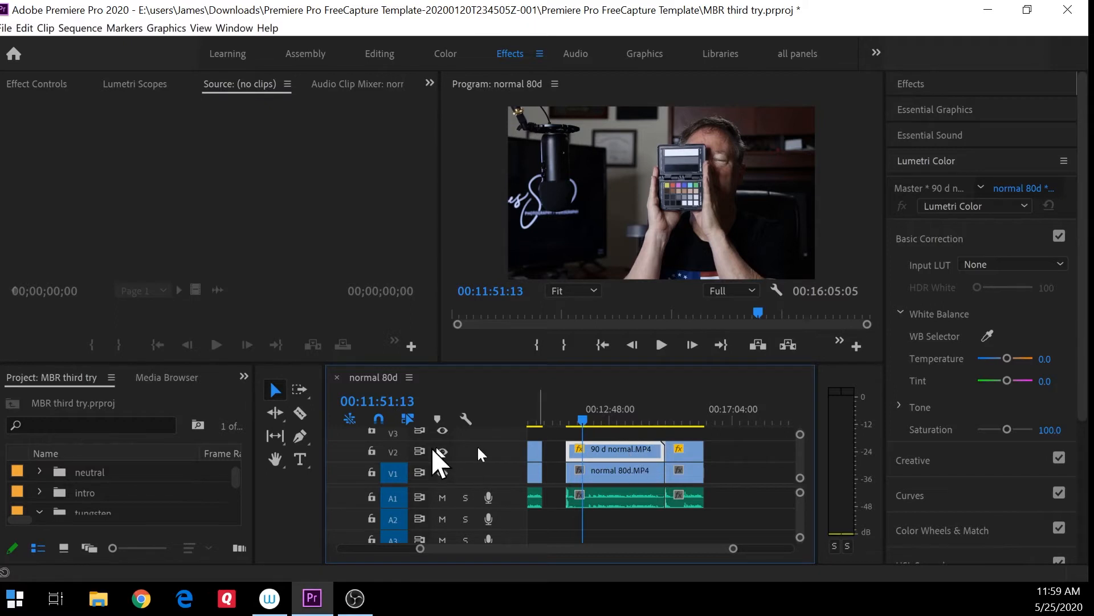
Step: Apply the MBR Color Corrector III effect to the newest 90 d normal.MP4 copy and display its source card settings
double_click(623, 456)
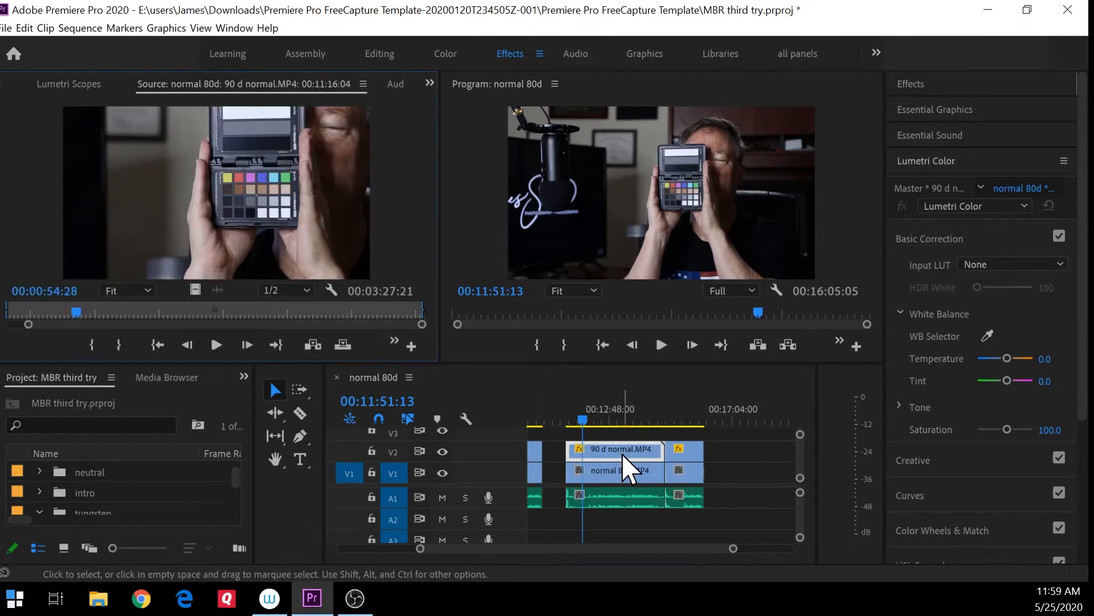
left_click(918, 81)
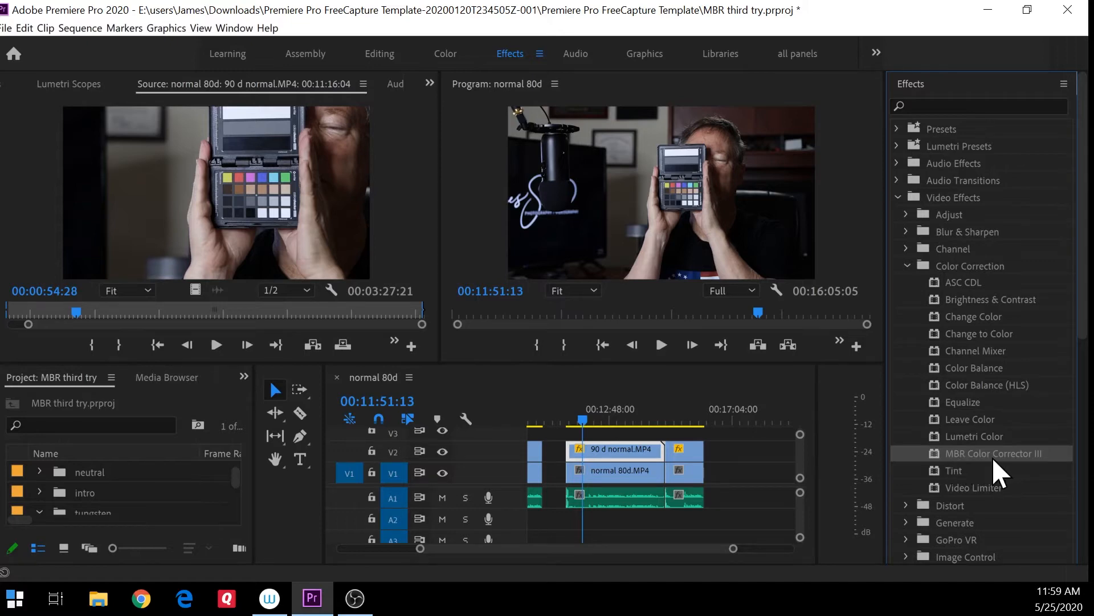
left_click_drag(993, 456, 613, 452)
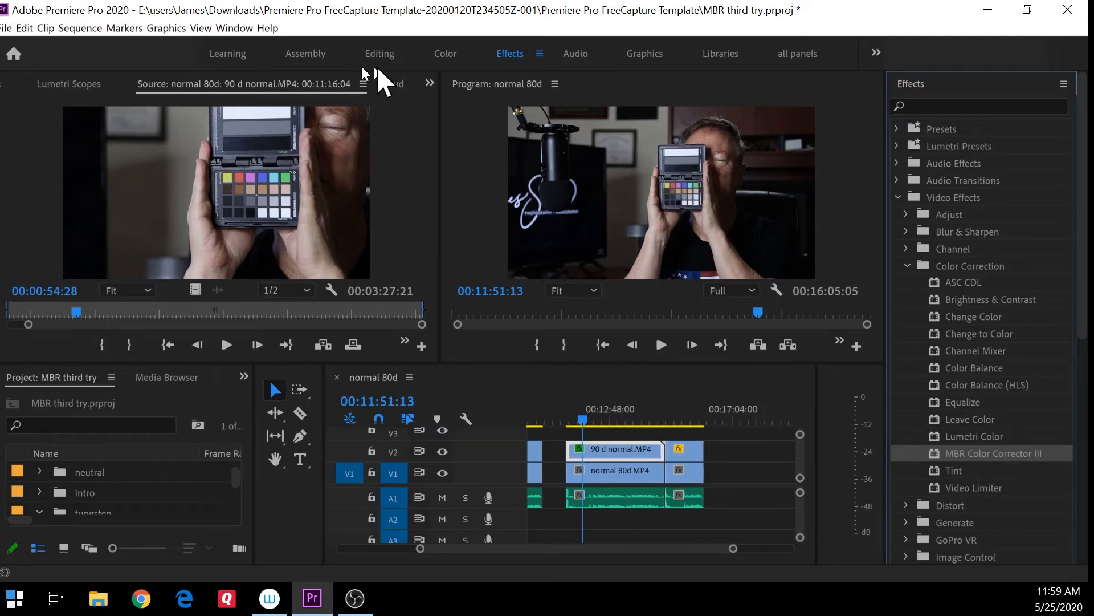
left_click(428, 84)
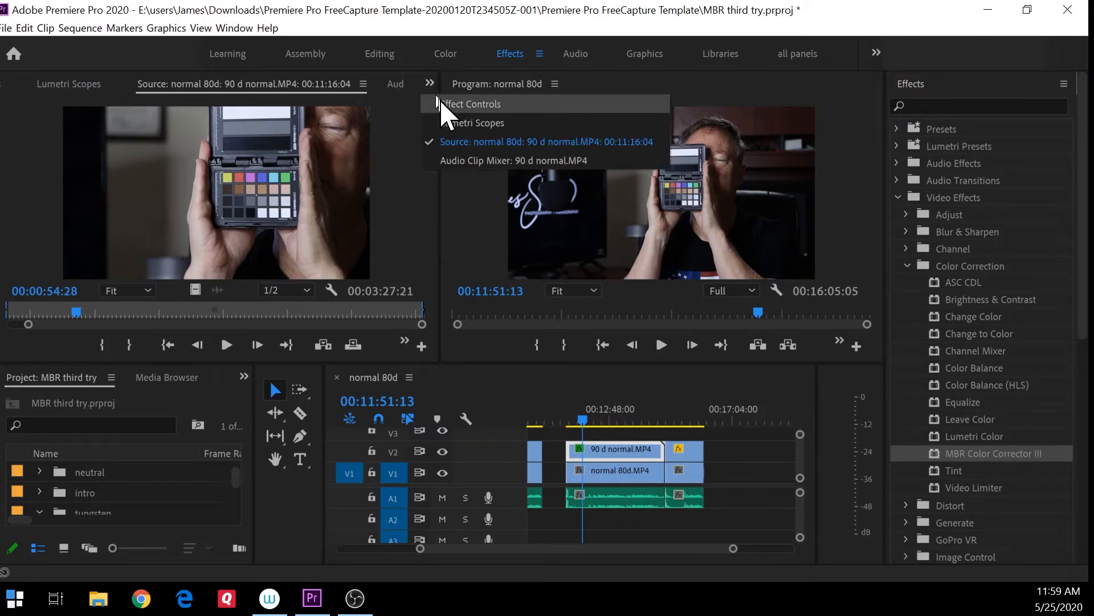
left_click(445, 105)
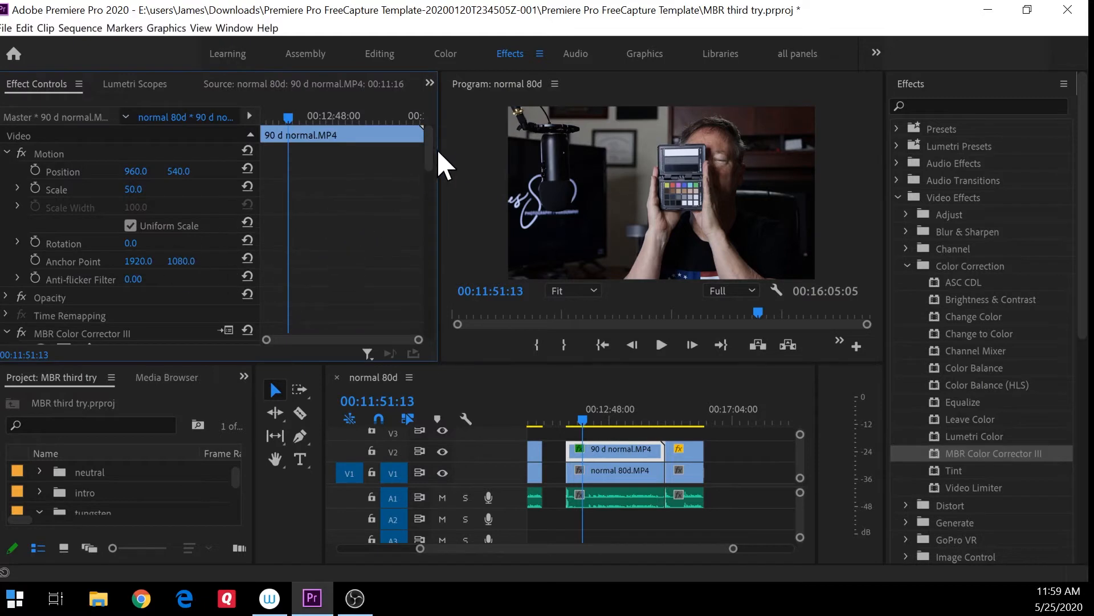
left_click_drag(432, 157, 419, 214)
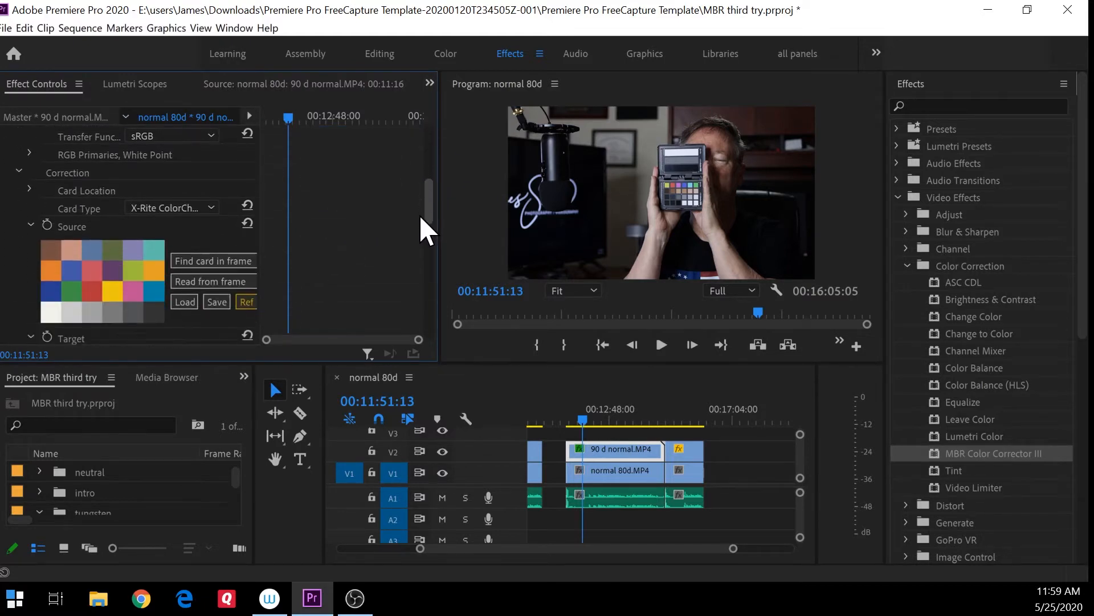
Step: Try finding the source card in the frame and enlarge the program preview to 400%, centred on the colour checker
left_click(227, 263)
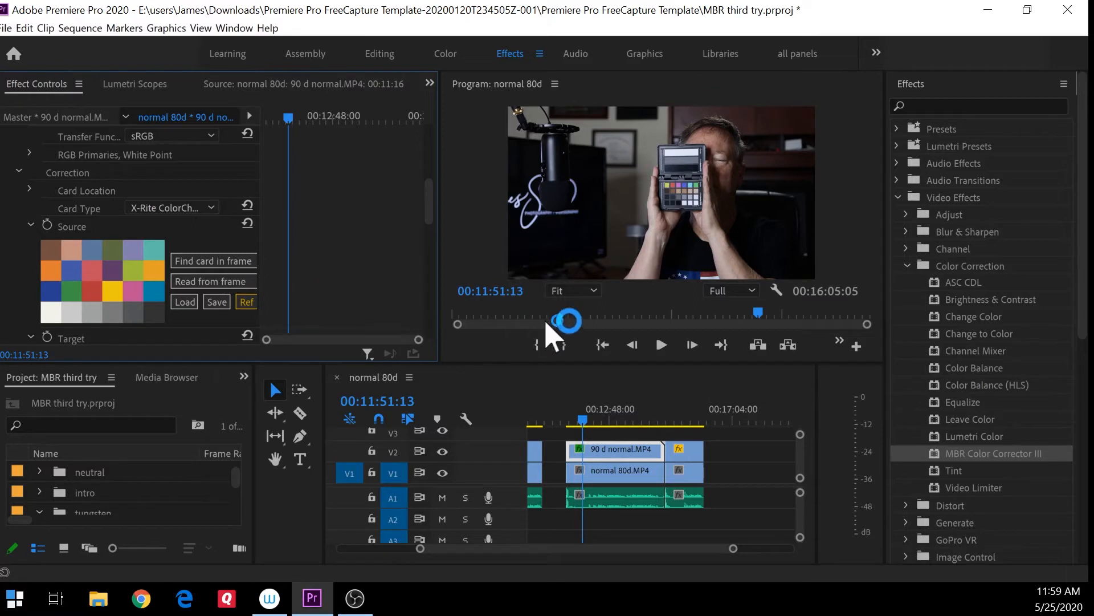
left_click(594, 292)
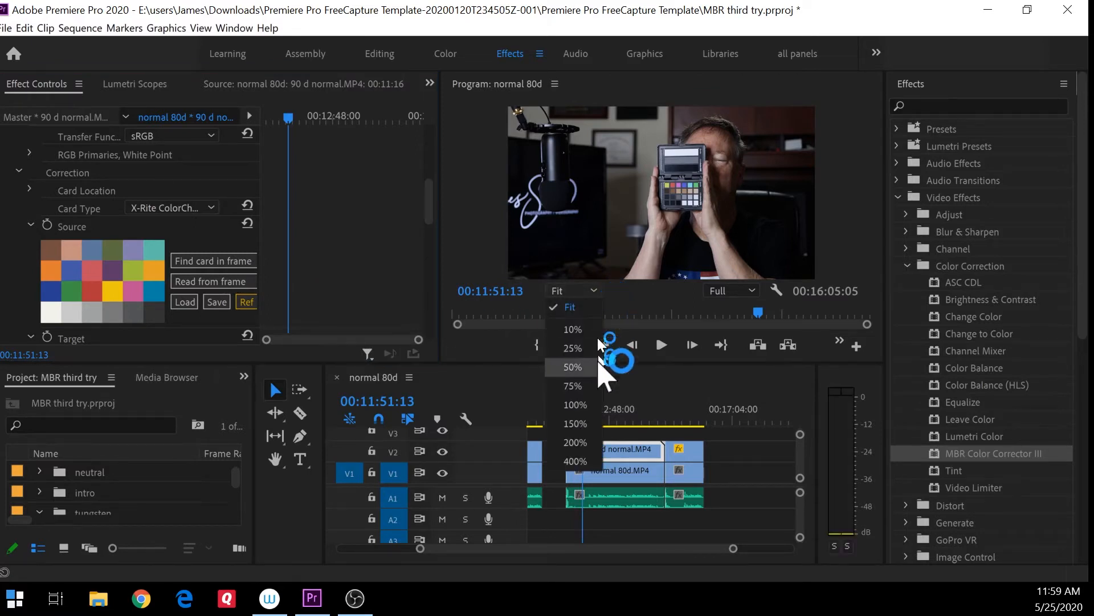
left_click(591, 458)
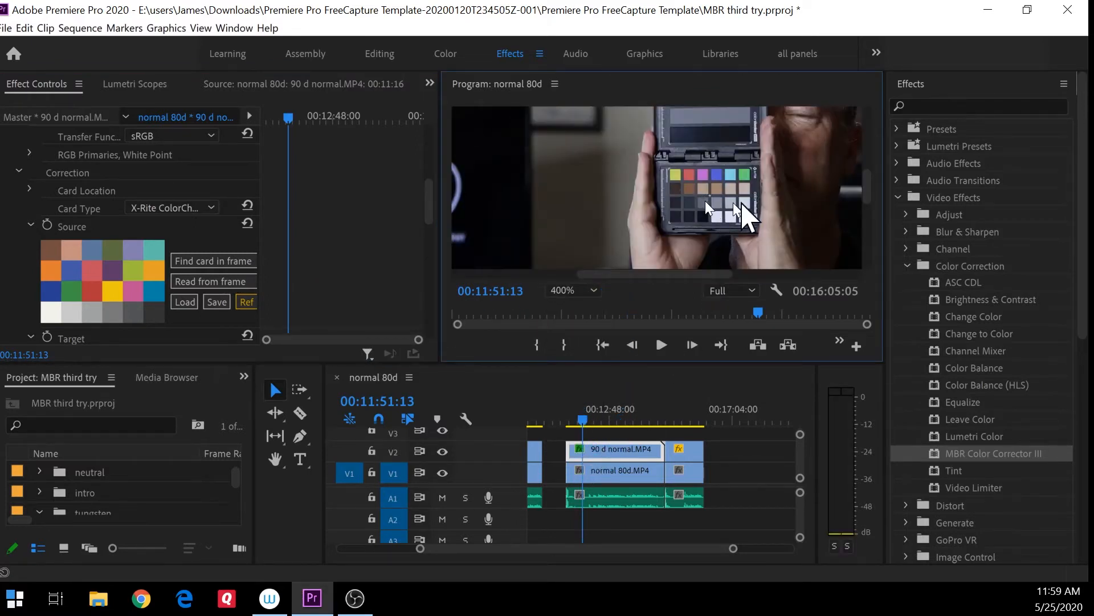
mouse_move(703, 275)
left_mouse_down()
mouse_move(693, 275)
mouse_move(721, 275)
left_mouse_up()
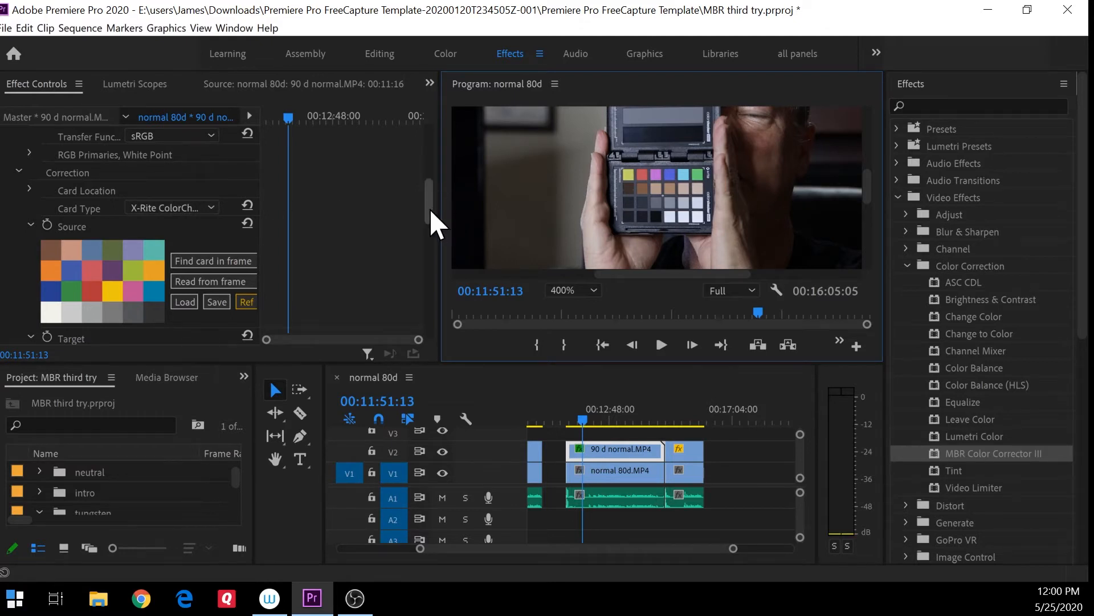
Step: Set the card type of MBR Color Corrector III to X-Rite ColorChecker Passport Video
left_click_drag(431, 210, 431, 196)
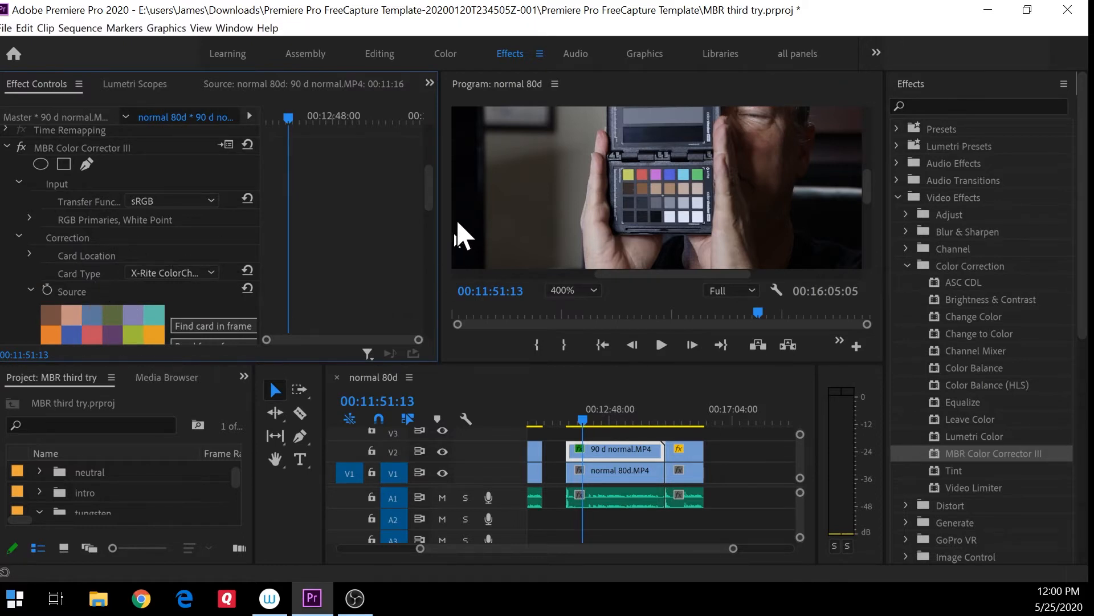
left_click_drag(433, 195, 416, 225)
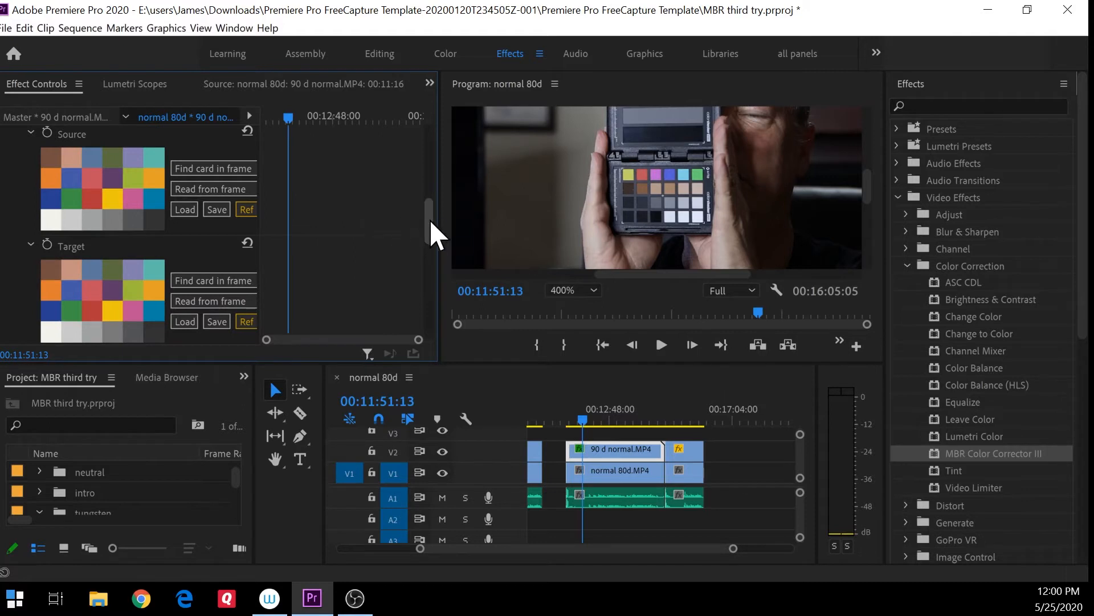
left_click_drag(431, 221, 433, 207)
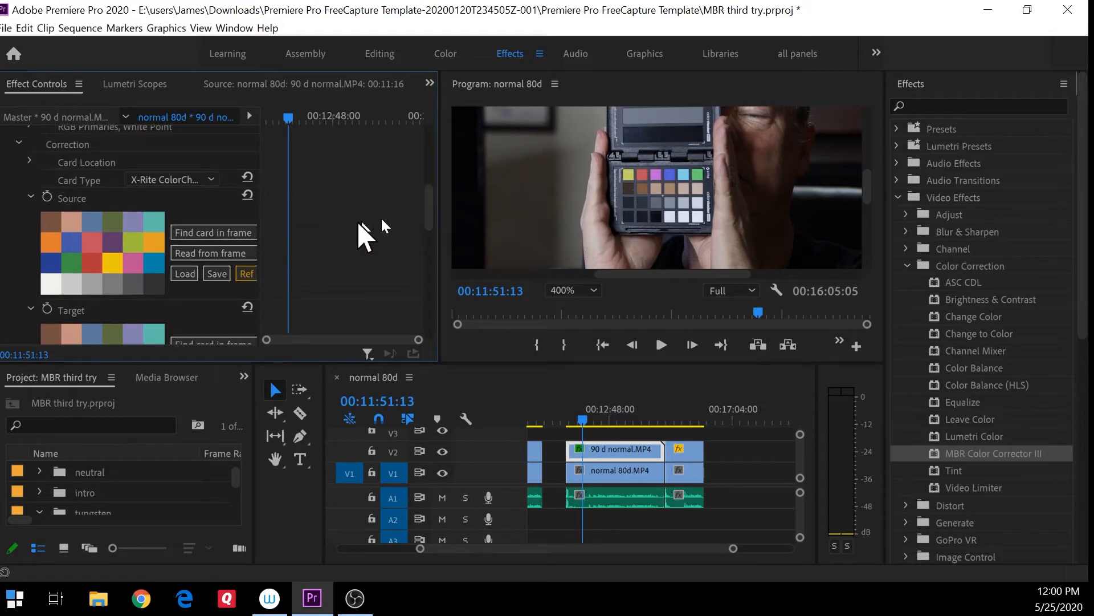
left_click(210, 179)
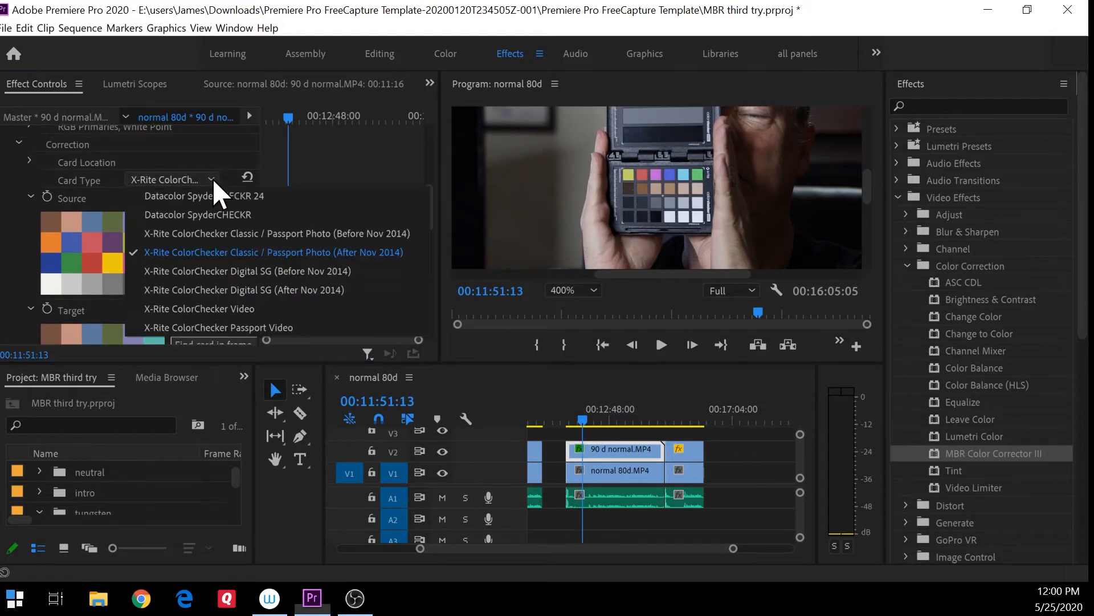
left_click(186, 328)
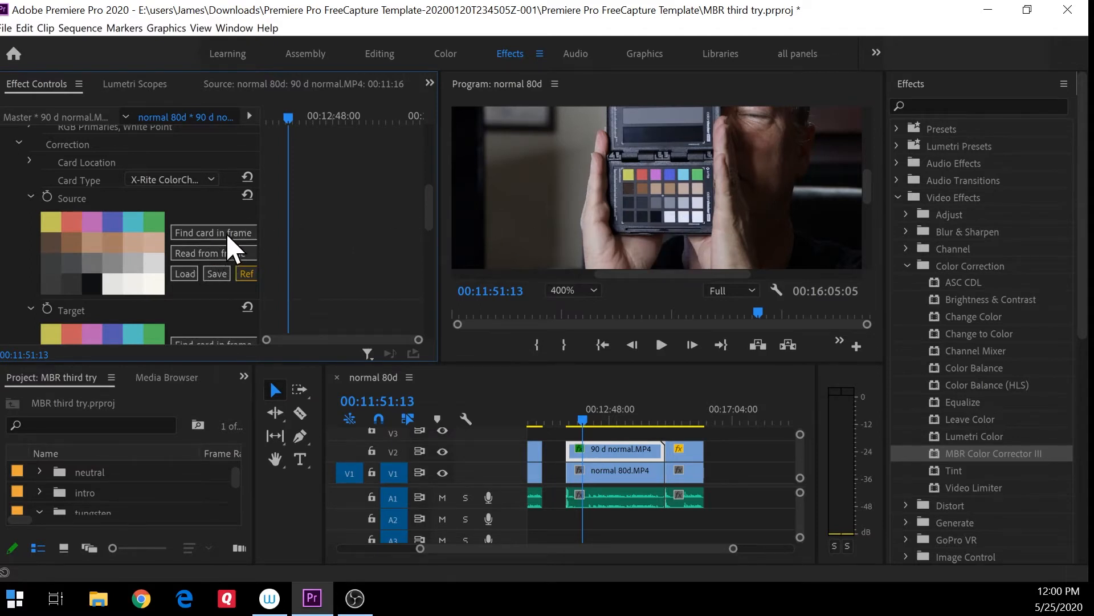
Step: Find the source card in the frame automatically and move the playhead to 00:13:16:23, where the face is shown without the card
left_click(231, 249)
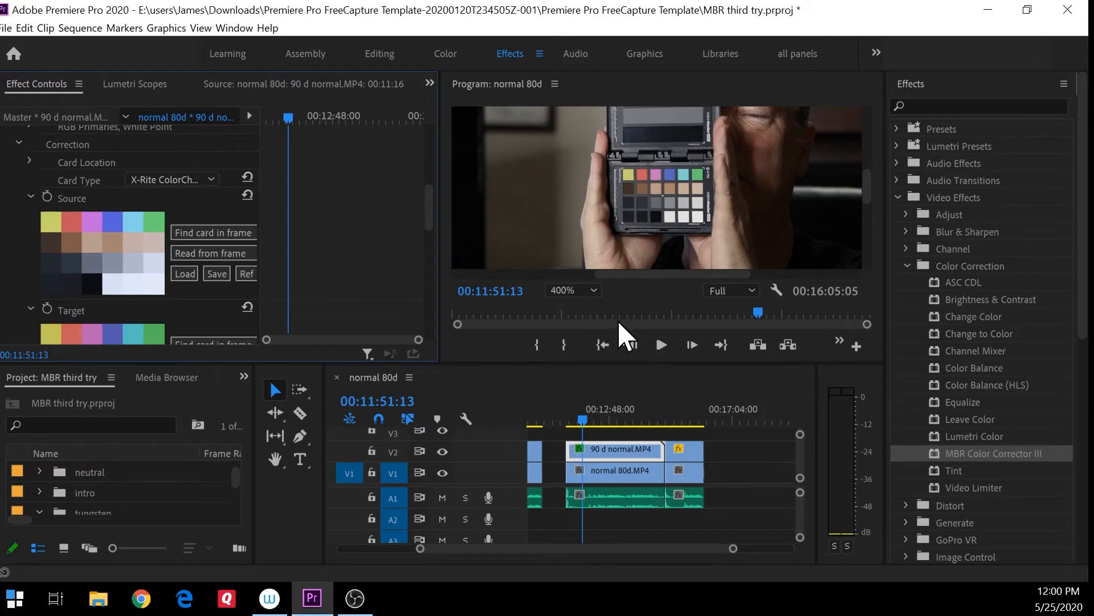
left_click(595, 289)
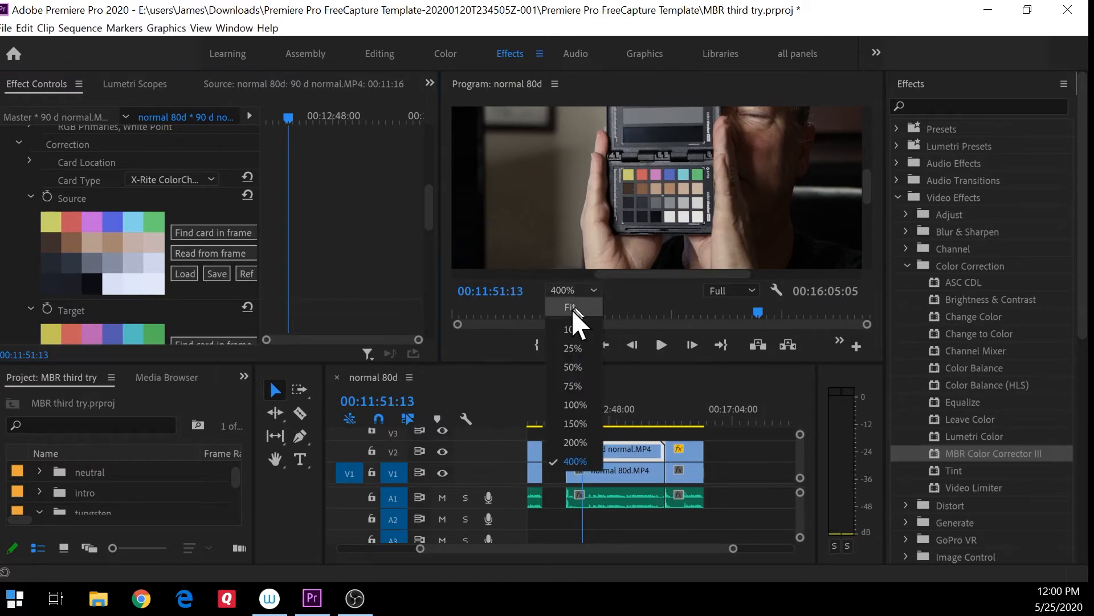
left_click(625, 422)
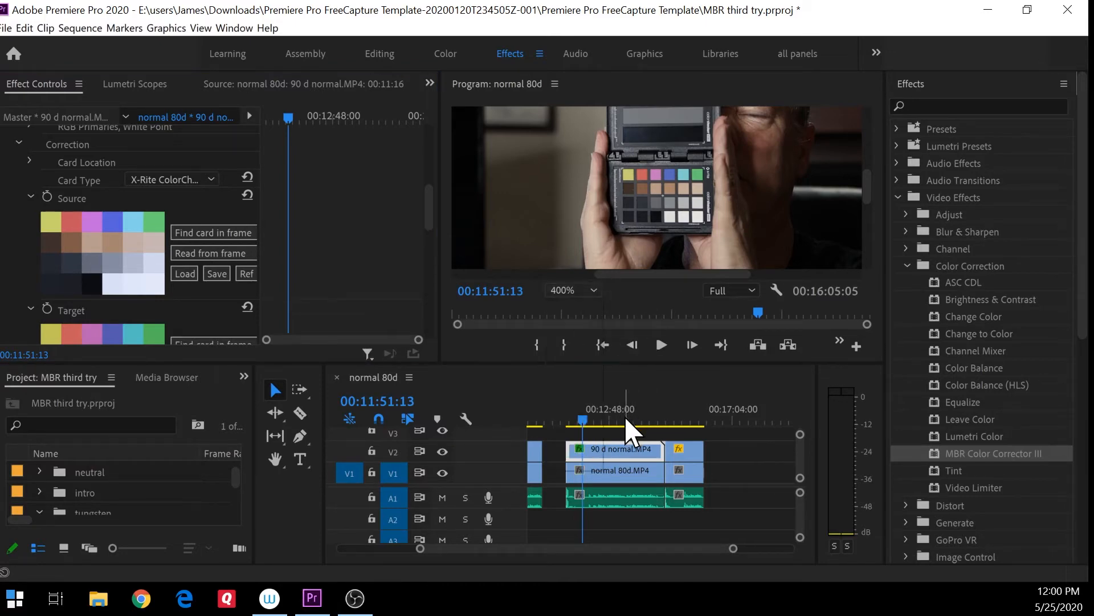
left_click(623, 422)
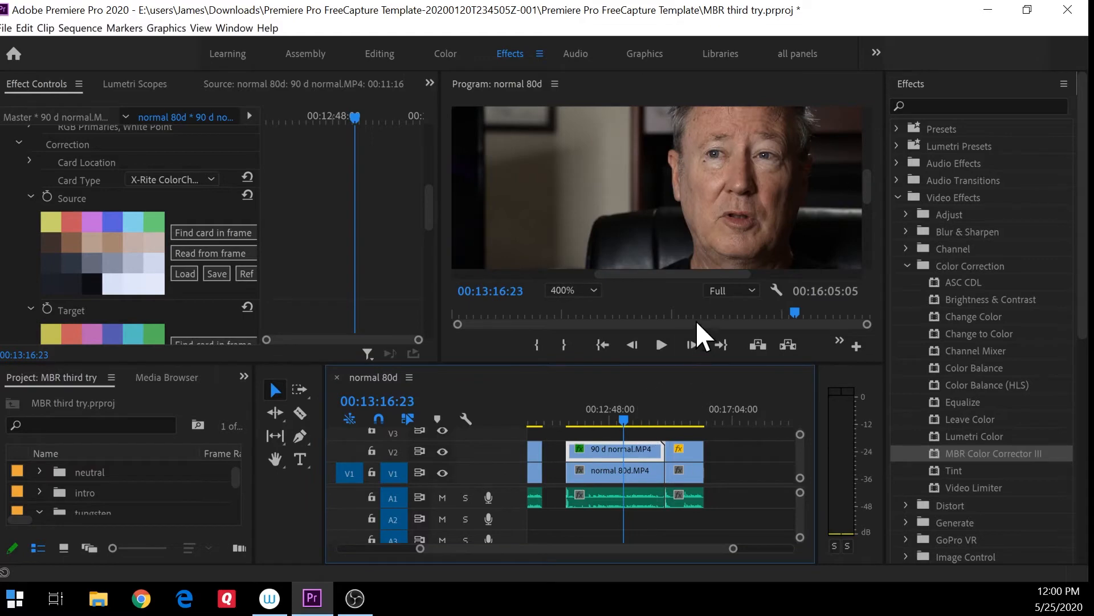
left_click_drag(666, 365, 675, 402)
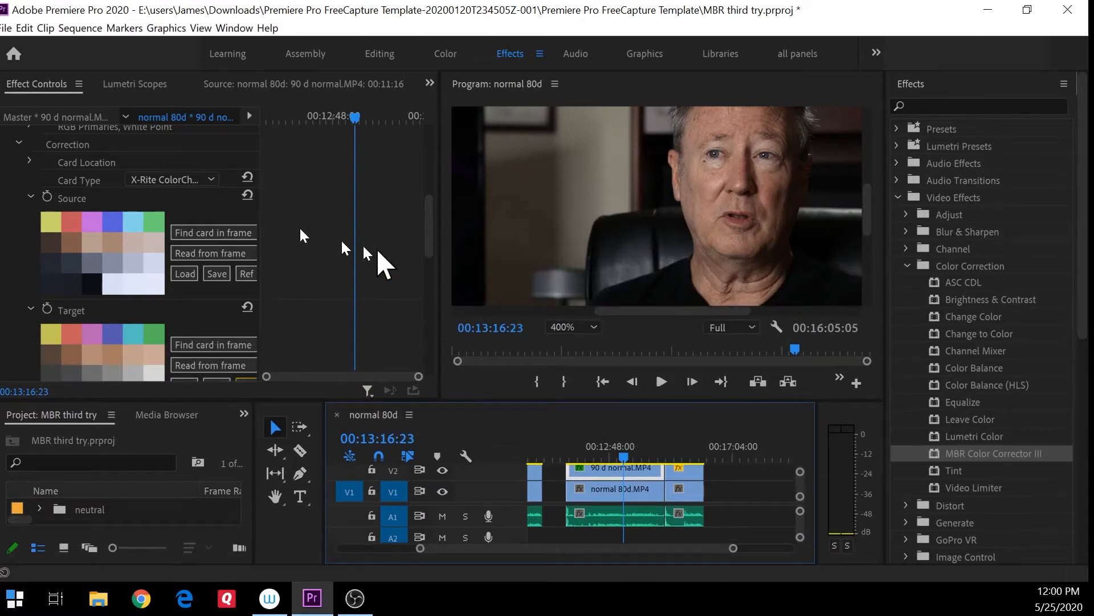
Step: Compare the face shot with the MBR Color Corrector III effect switched off and on
left_click_drag(429, 245, 432, 217)
scroll(432, 217, "up", 2)
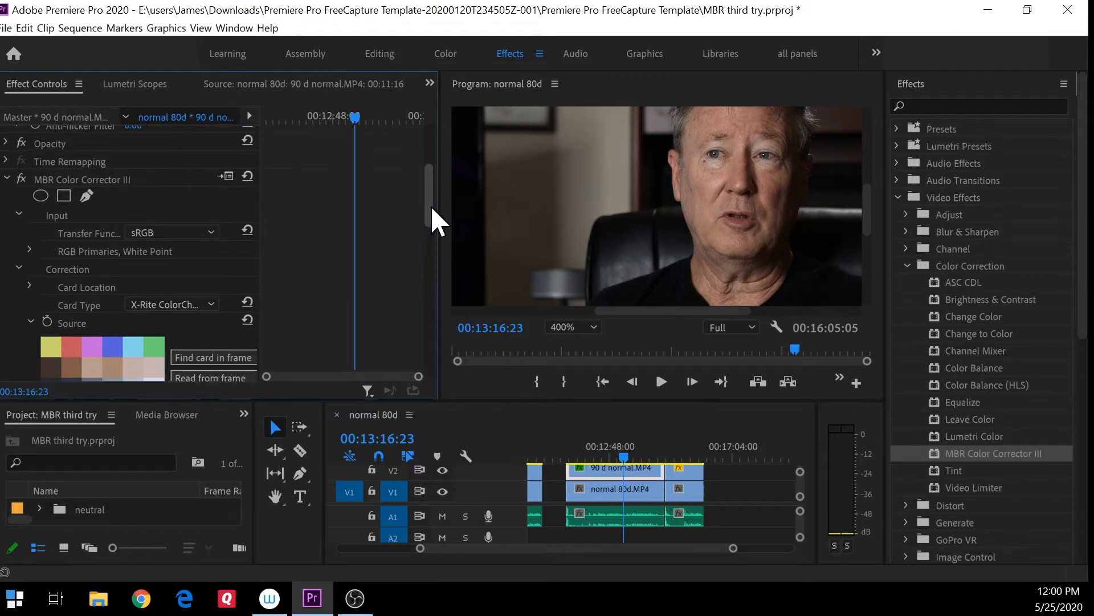
left_click(21, 186)
left_click(21, 186)
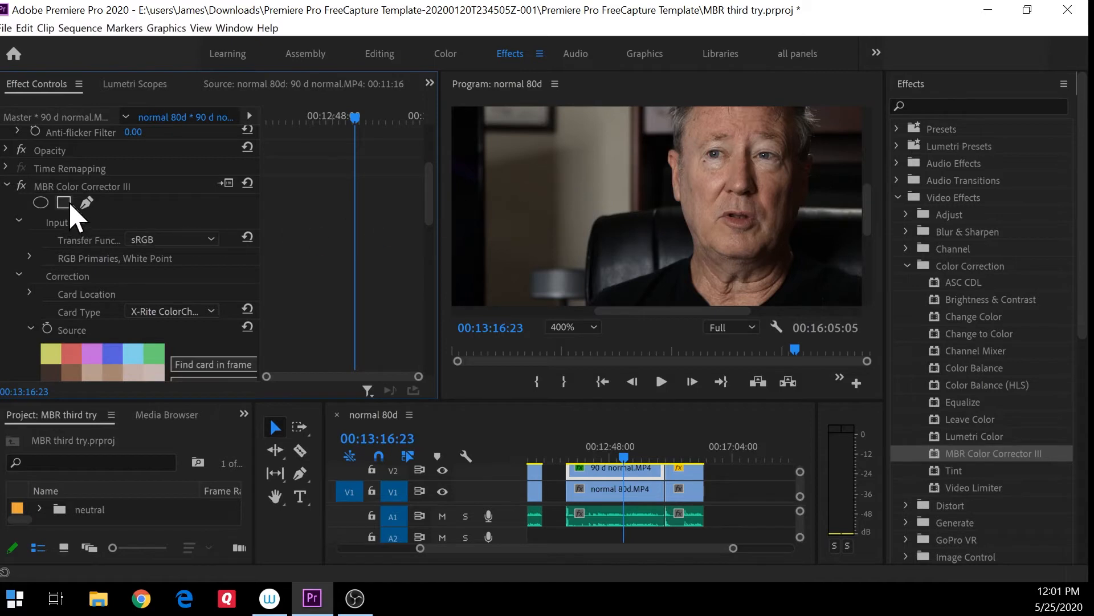
left_click(21, 186)
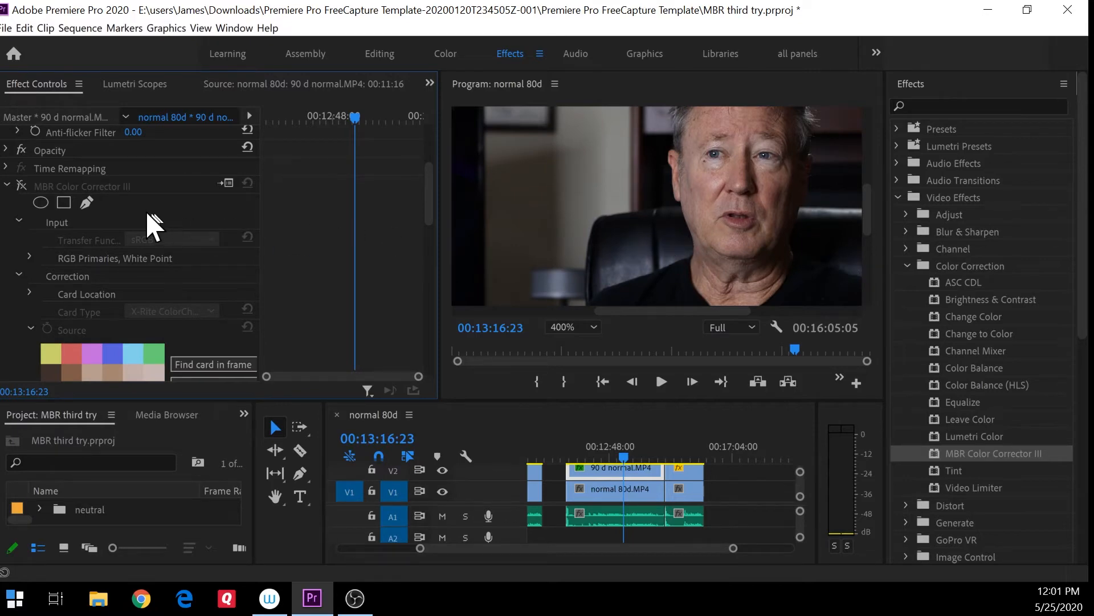
left_click(21, 186)
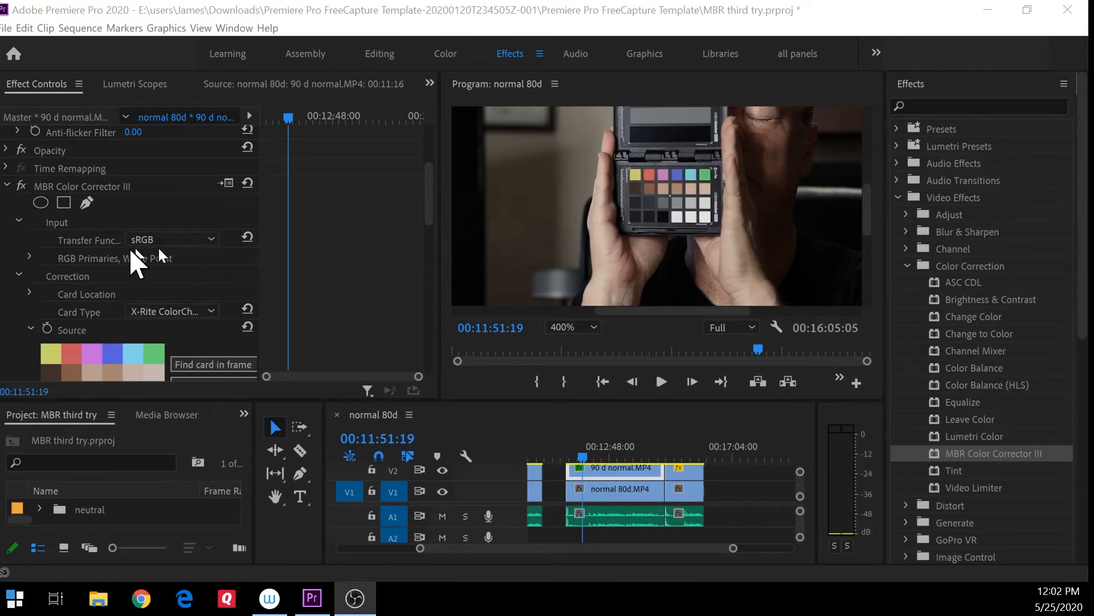
Step: Delete MBR Color Corrector III from the 90 d normal.MP4 clip and apply a fresh copy of the effect
left_click(80, 188)
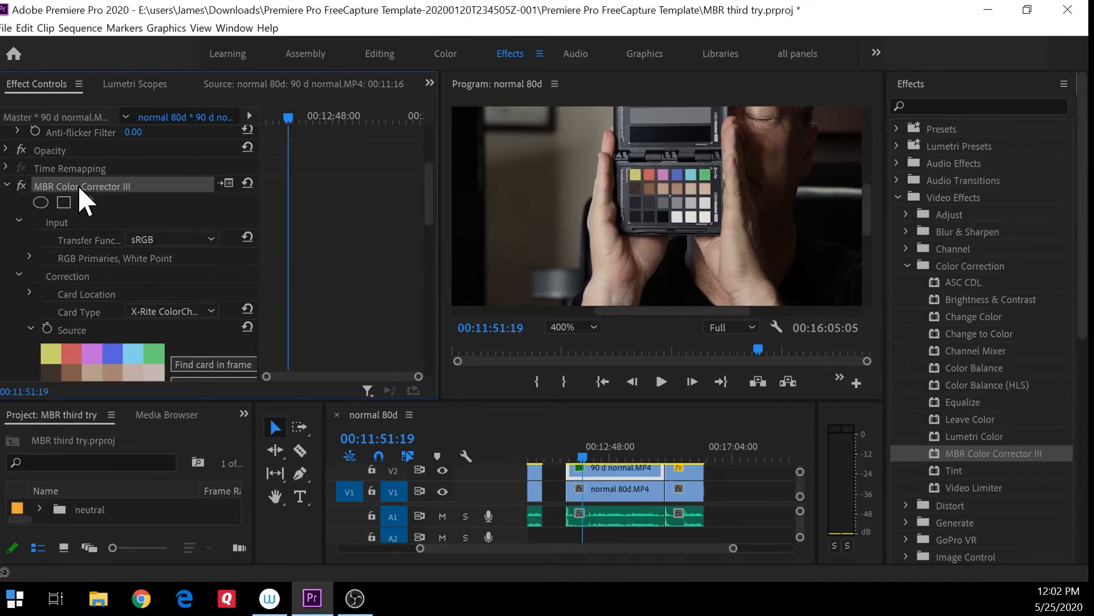
key("Delete")
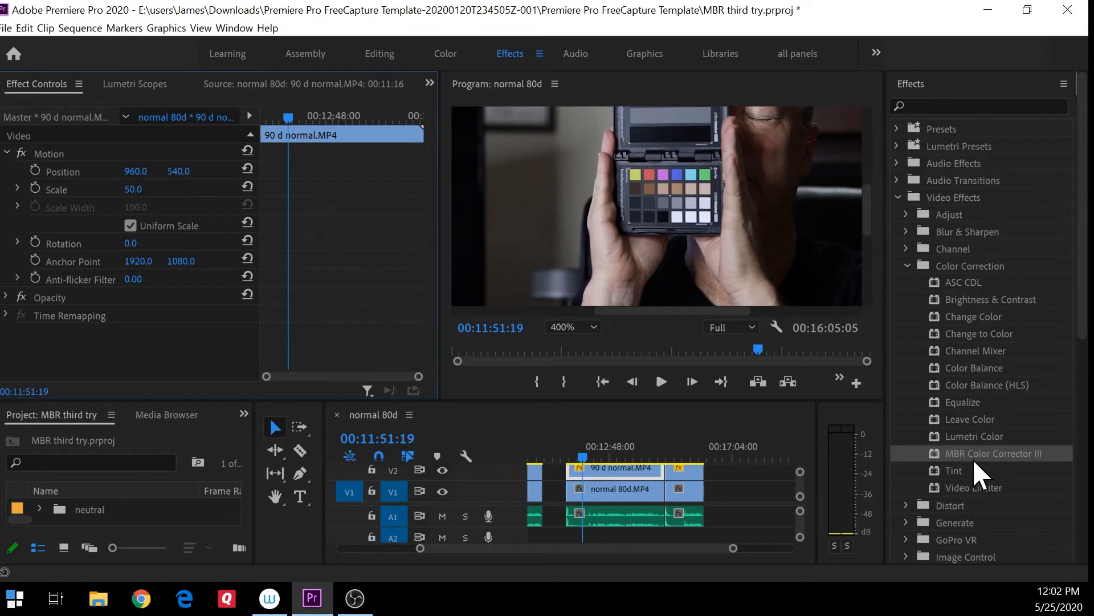
left_click_drag(973, 457, 610, 465)
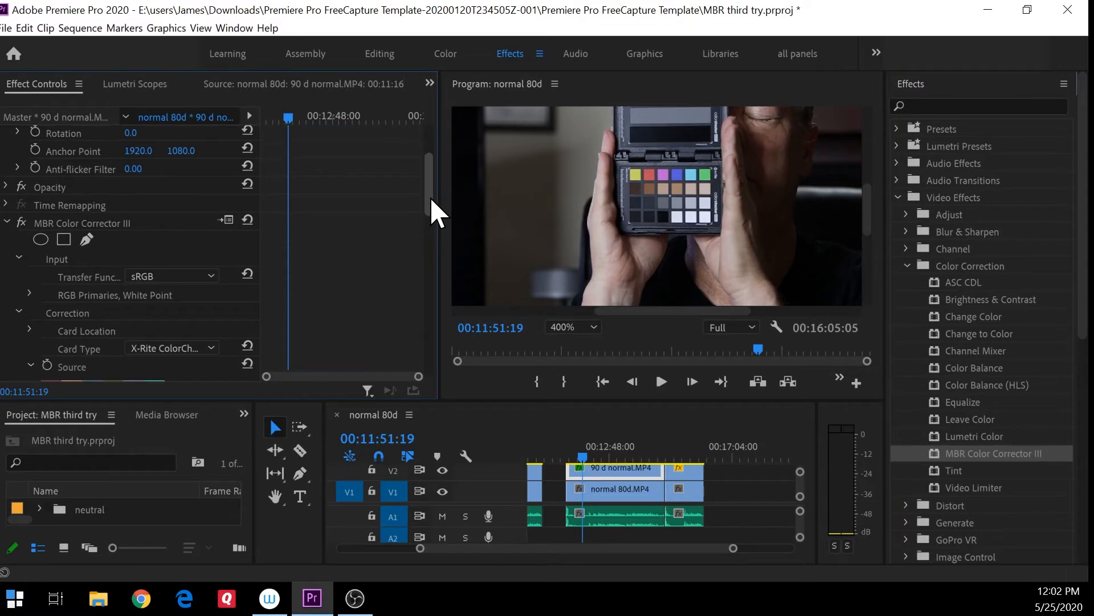
Step: Set the card type of the newly applied MBR Color Corrector III to X-Rite ColorChecker Passport Video
scroll(432, 200, "down", 3)
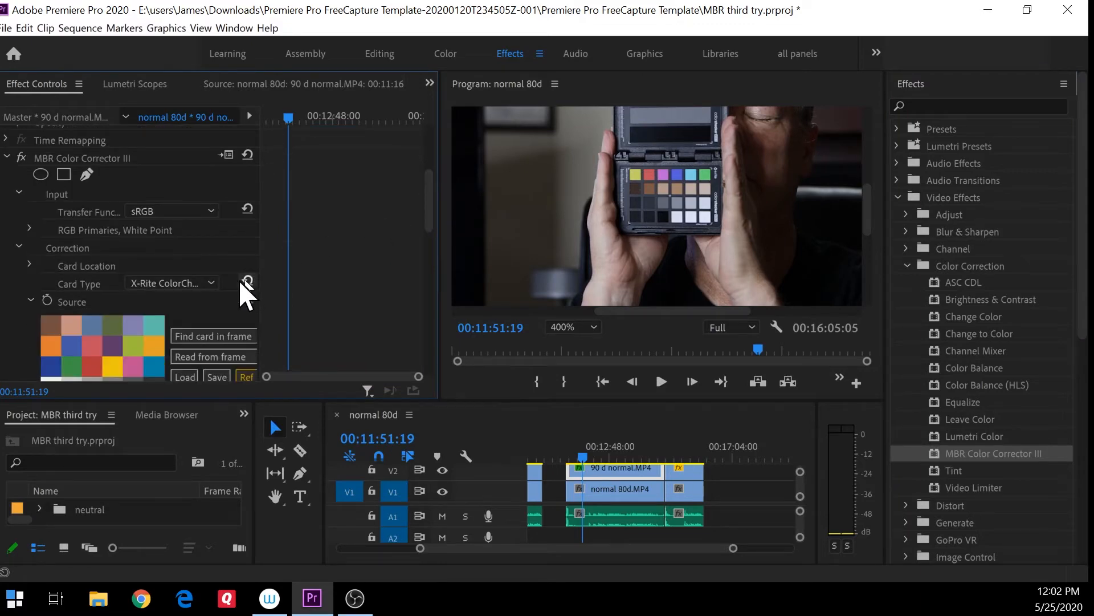
left_click(213, 283)
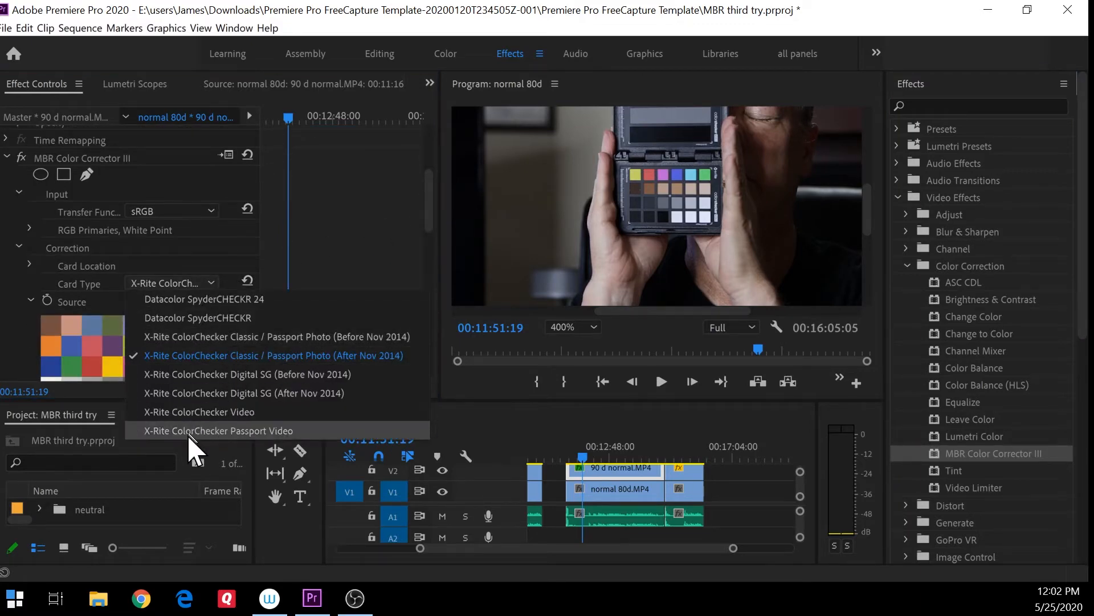
left_click(227, 431)
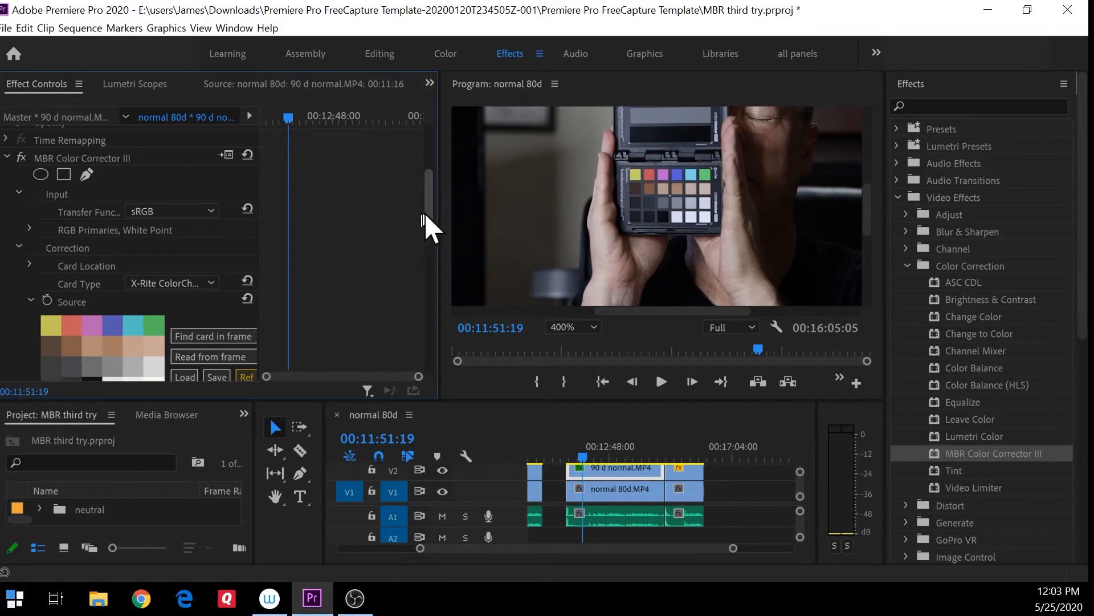
Step: Show the effect's card location outline and move its two right-hand corner points beside the colour checker's patch panel
scroll(428, 198, "up", 3)
scroll(429, 198, "up", 2)
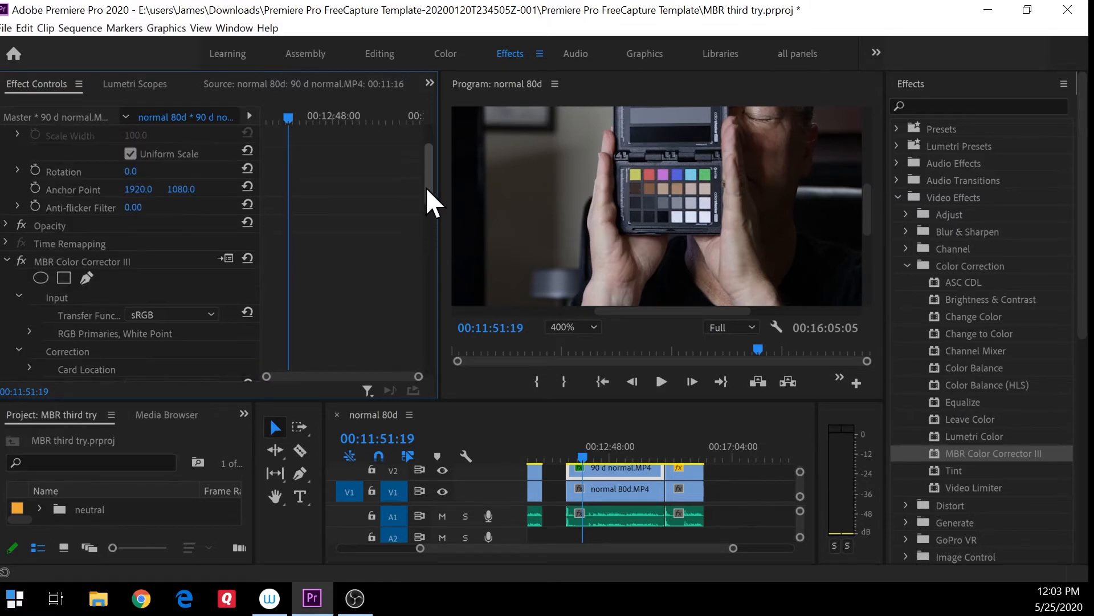
left_click(57, 262)
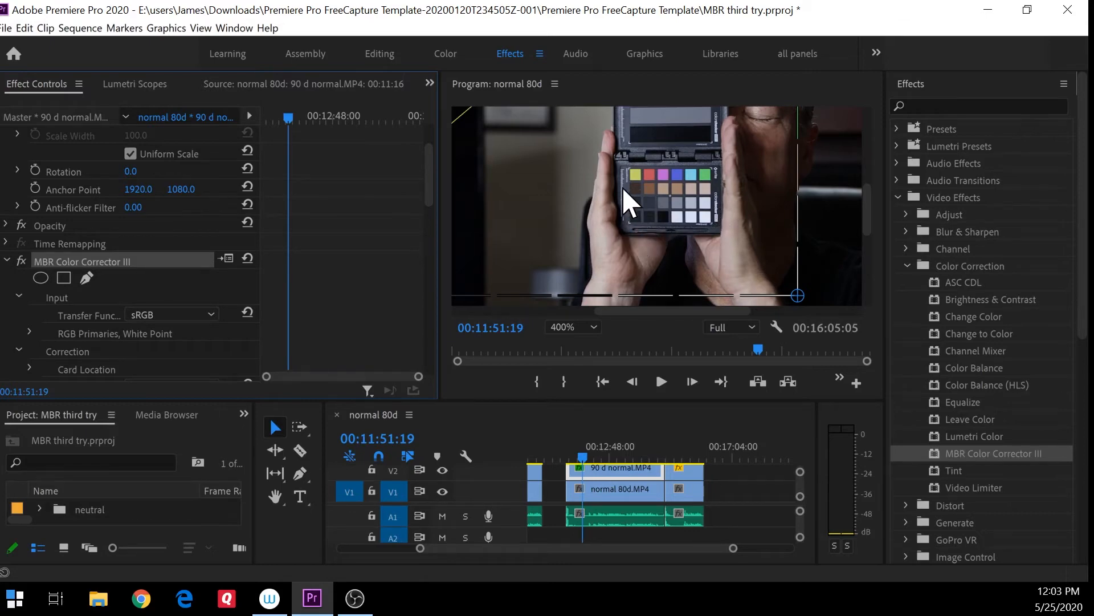
left_click_drag(798, 296, 727, 248)
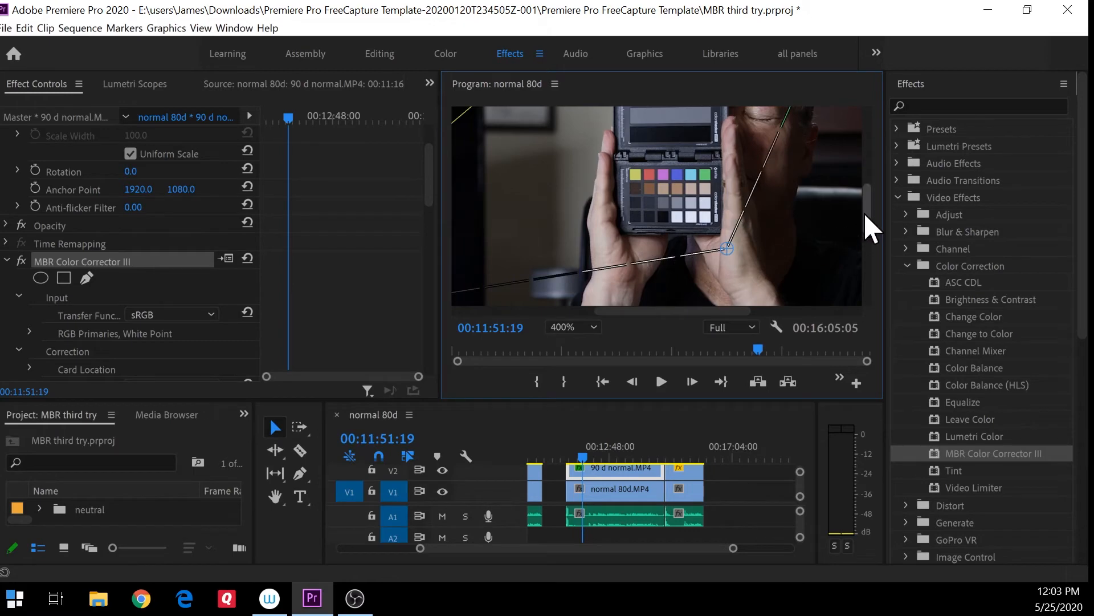
left_click_drag(866, 217, 864, 205)
left_click_drag(798, 137, 718, 201)
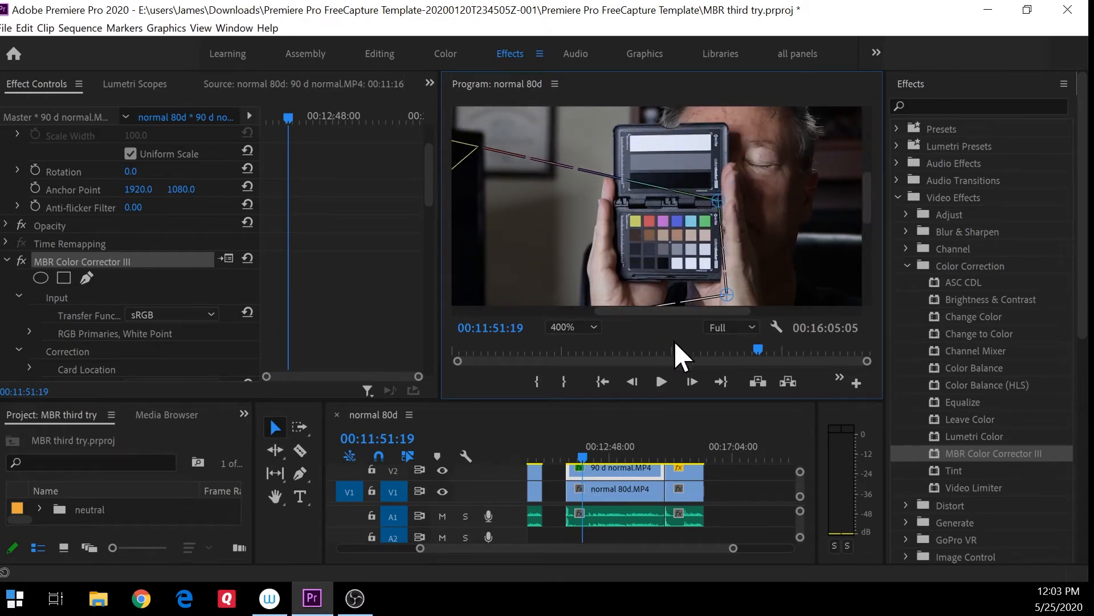
Step: Move the two left-hand corner points of the card outline beside the colour checker's patch panel
left_click_drag(673, 312, 647, 313)
left_click_drag(506, 136, 686, 209)
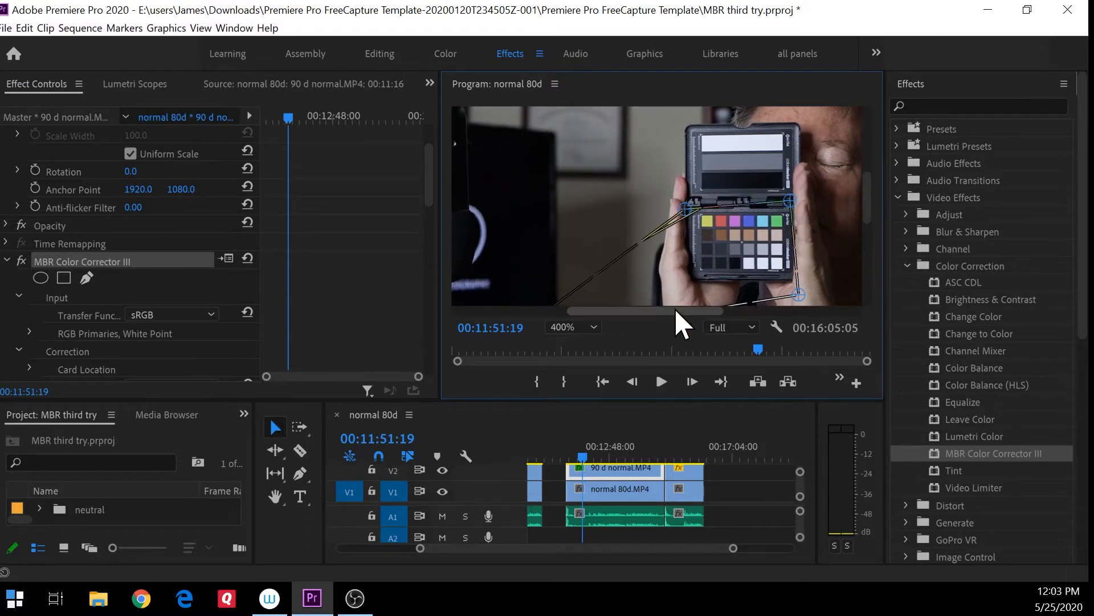
left_click_drag(679, 312, 664, 313)
left_click_drag(866, 192, 865, 210)
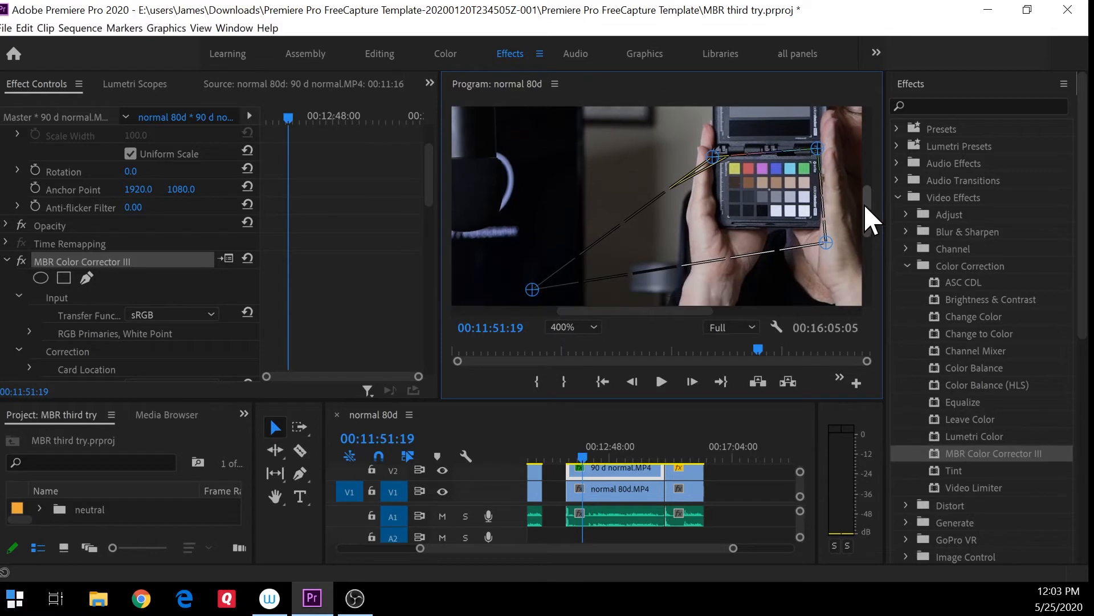
left_click_drag(538, 300, 700, 233)
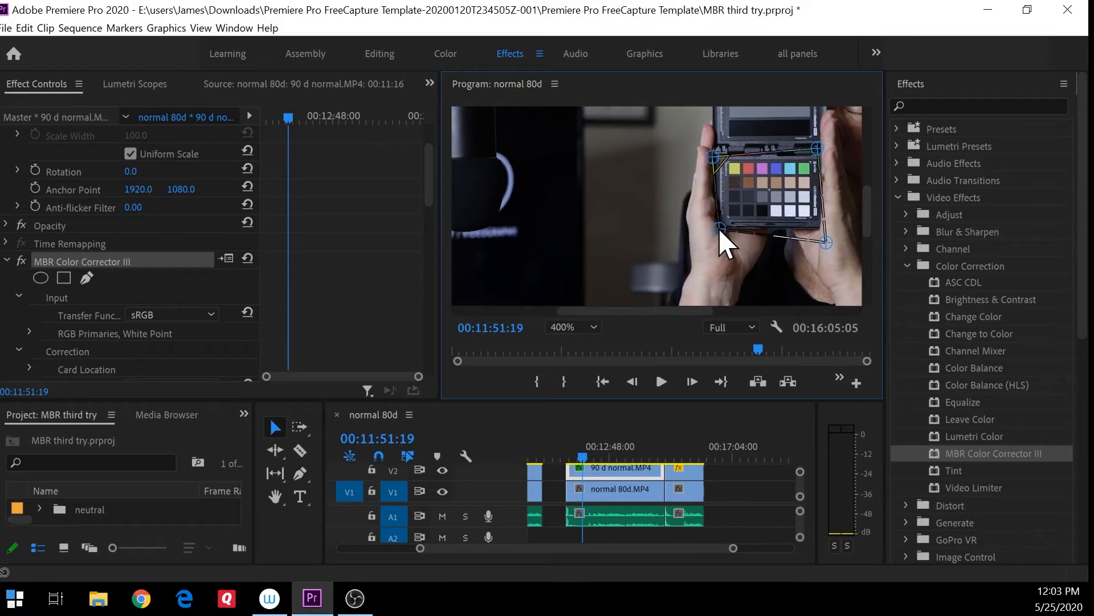
left_click_drag(679, 311, 706, 312)
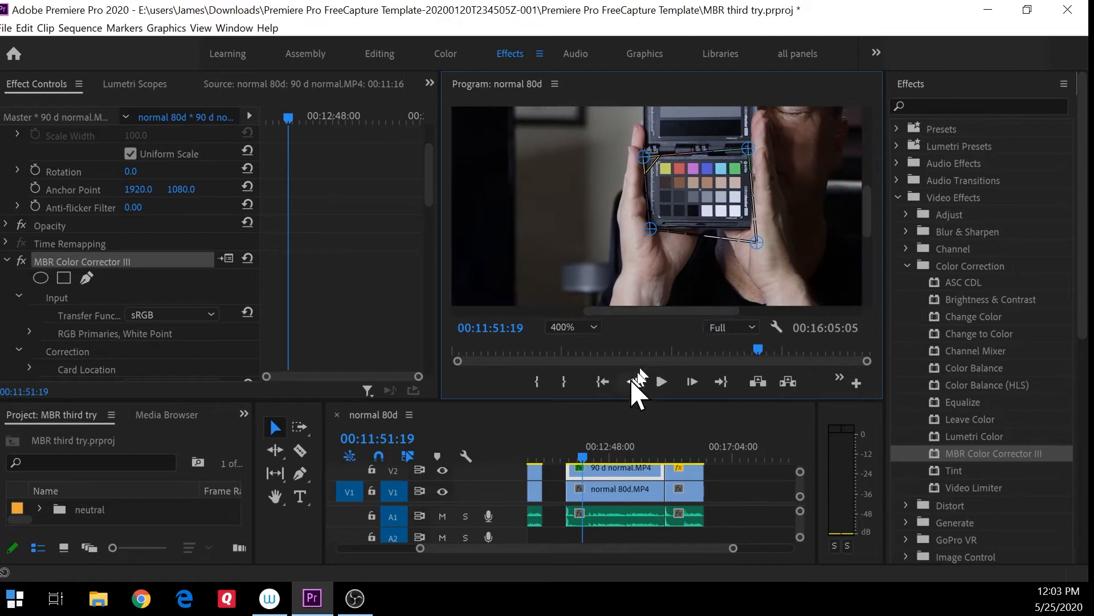
Step: Tighten all four corner points of the card outline onto the outer corners of the colour patch grid
mouse_move(625, 402)
left_mouse_down()
mouse_move(625, 455)
mouse_move(624, 411)
left_mouse_up()
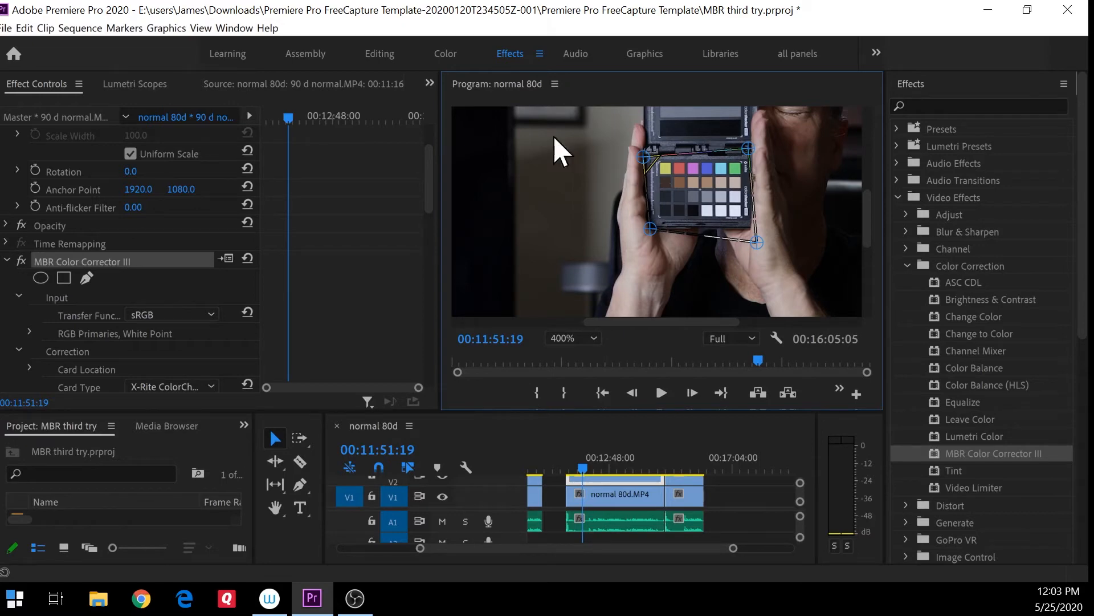
left_click_drag(750, 146, 742, 160)
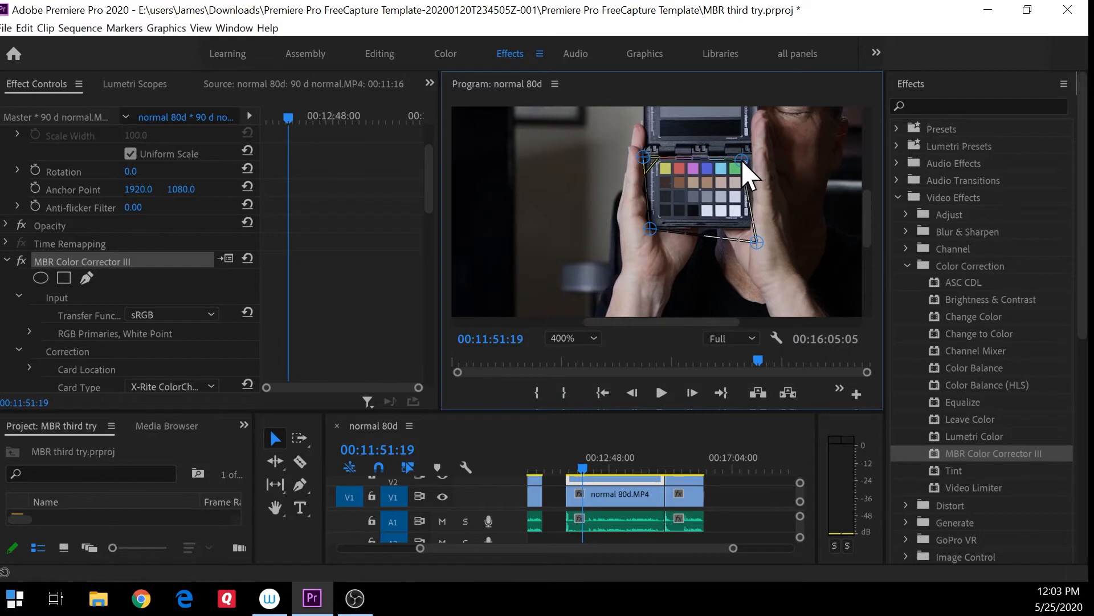
left_click_drag(641, 156, 656, 160)
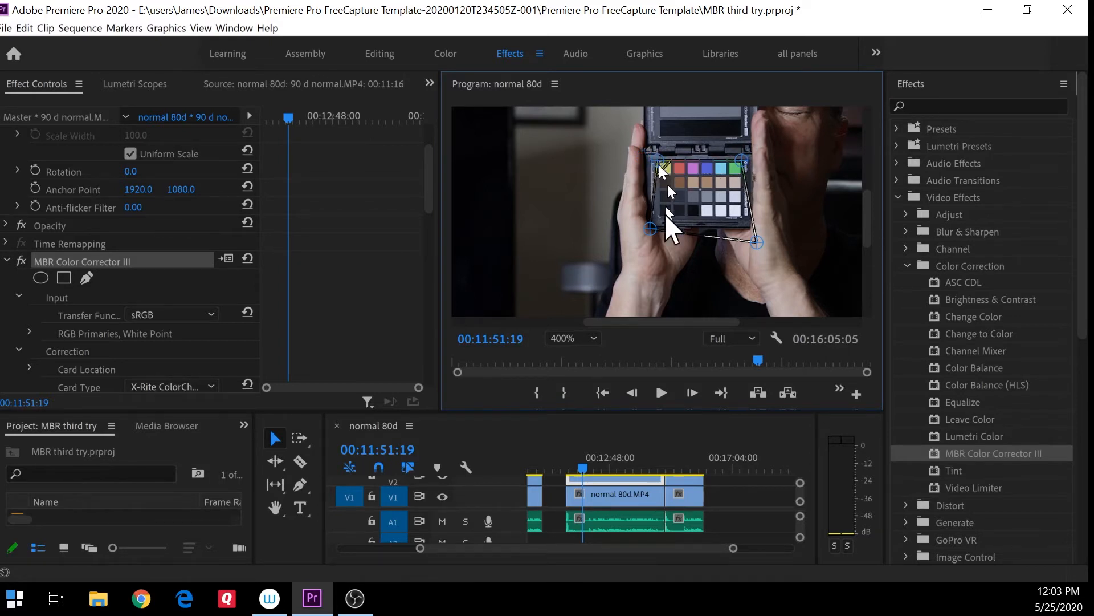
left_click_drag(646, 228, 656, 217)
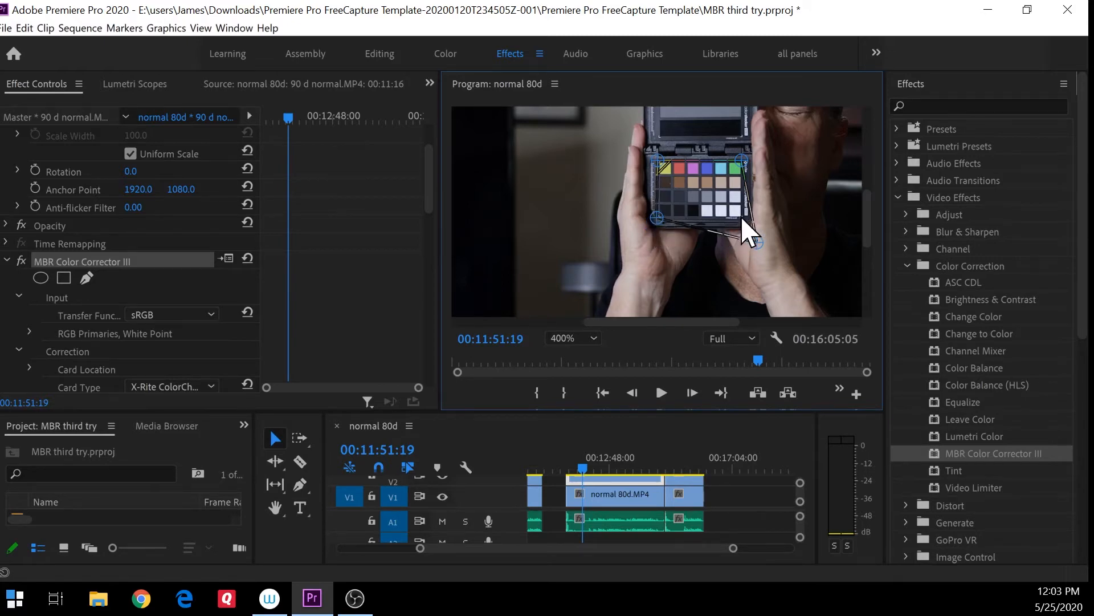
left_click_drag(757, 242, 745, 220)
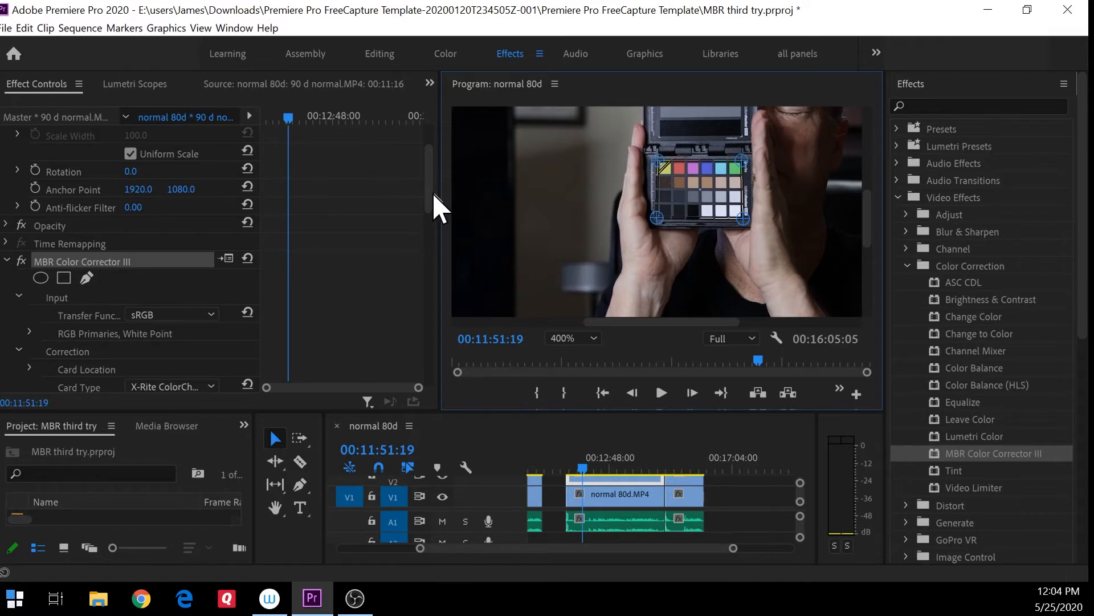
Step: Read the source card colours of MBR Color Corrector III from the current frame
scroll(432, 196, "down", 1)
scroll(424, 217, "down", 5)
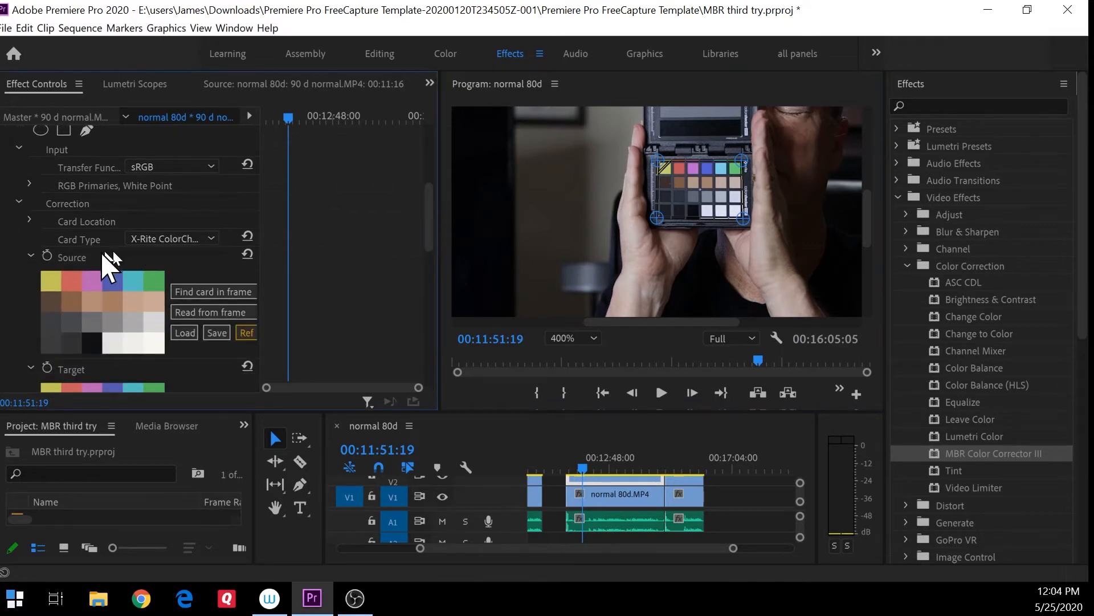
left_click(197, 312)
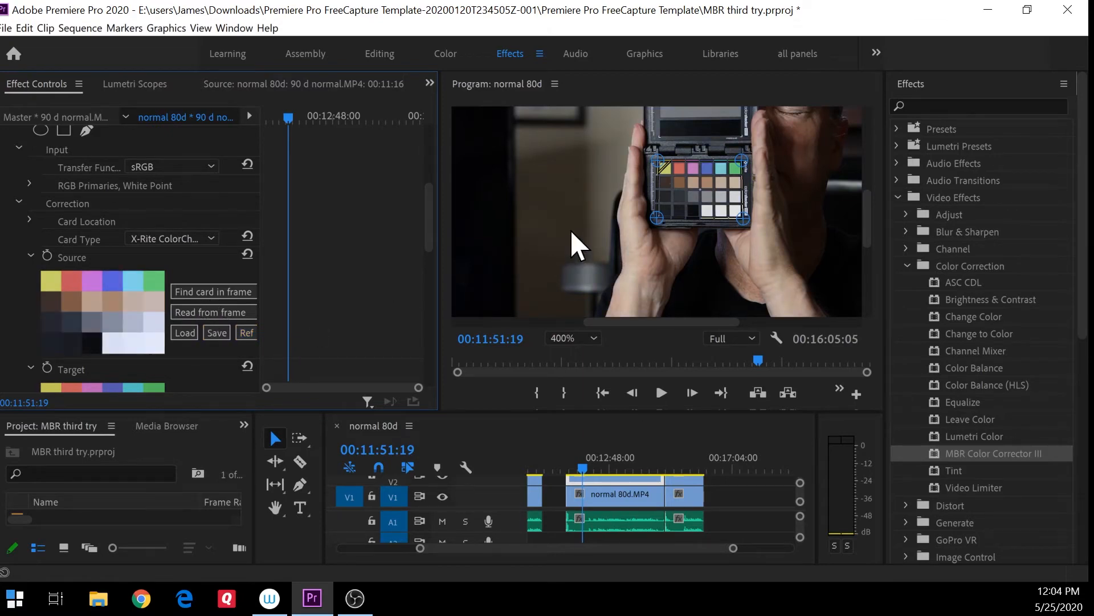
Step: Move the playhead to 00:12:53:16 and hide the card outline to examine the corrected face
scroll(21, 148, "up", 2)
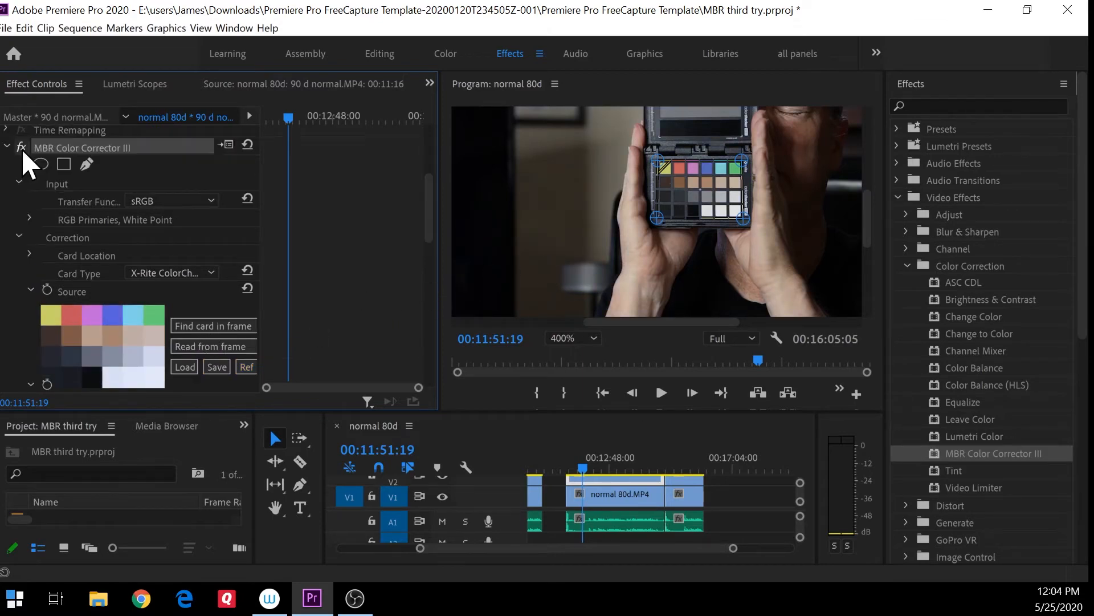
left_click(614, 464)
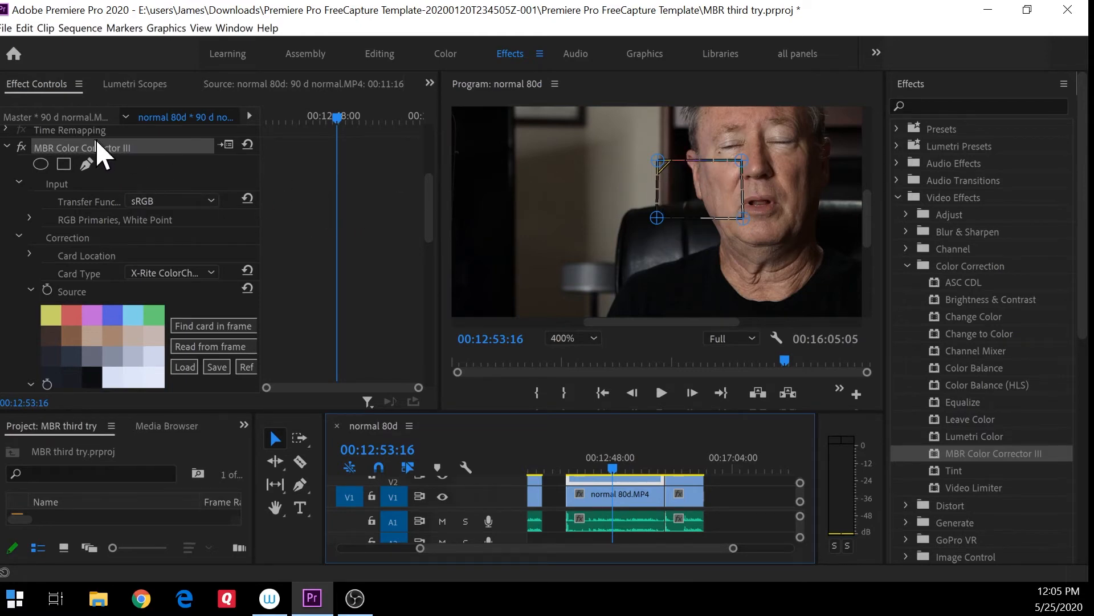
left_click_drag(431, 200, 426, 172)
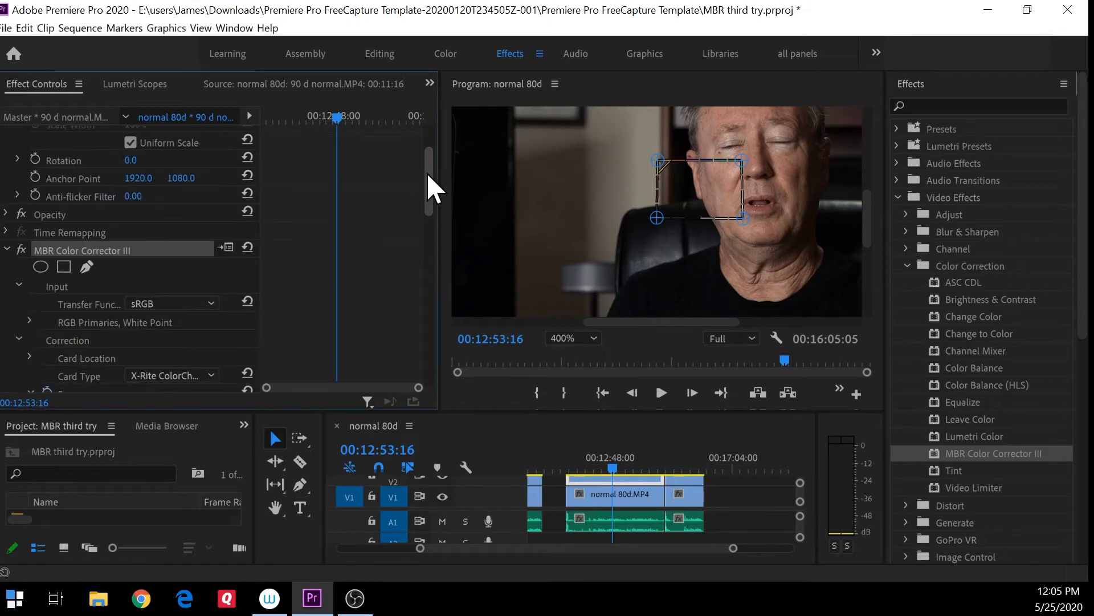
left_click(80, 162)
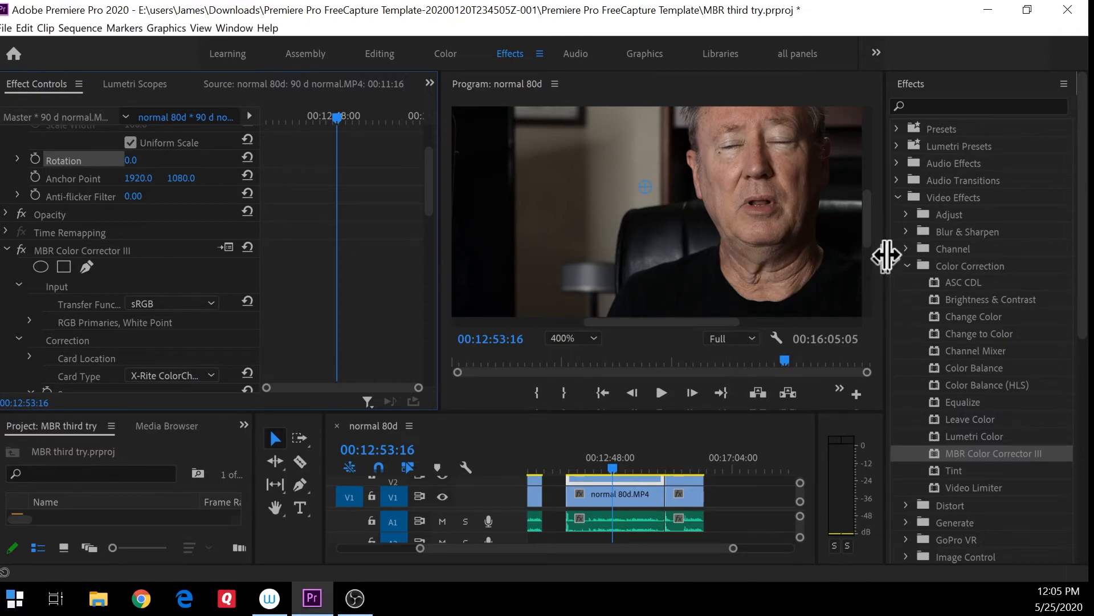
left_click_drag(868, 230, 866, 219)
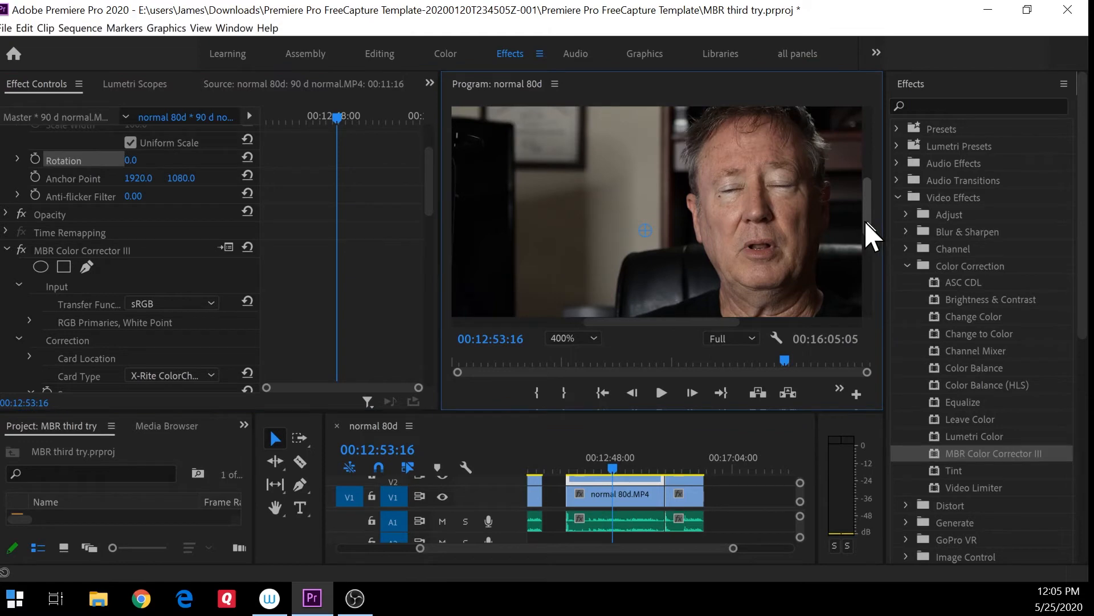
Step: Toggle MBR Color Corrector III off and on to compare the face, and return the program preview to Fit
left_click(22, 250)
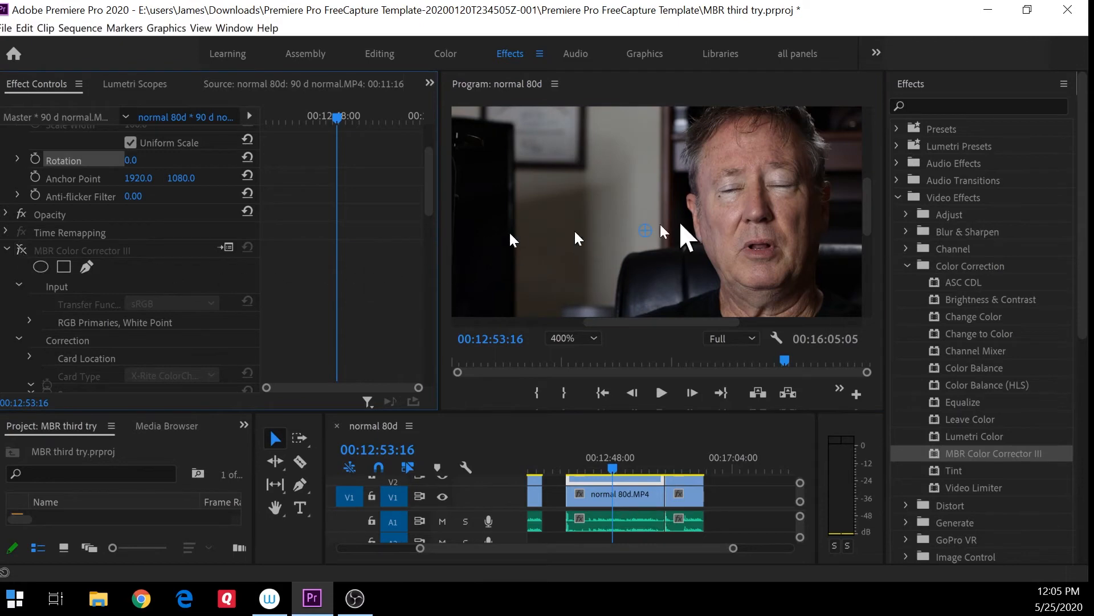
left_click(22, 251)
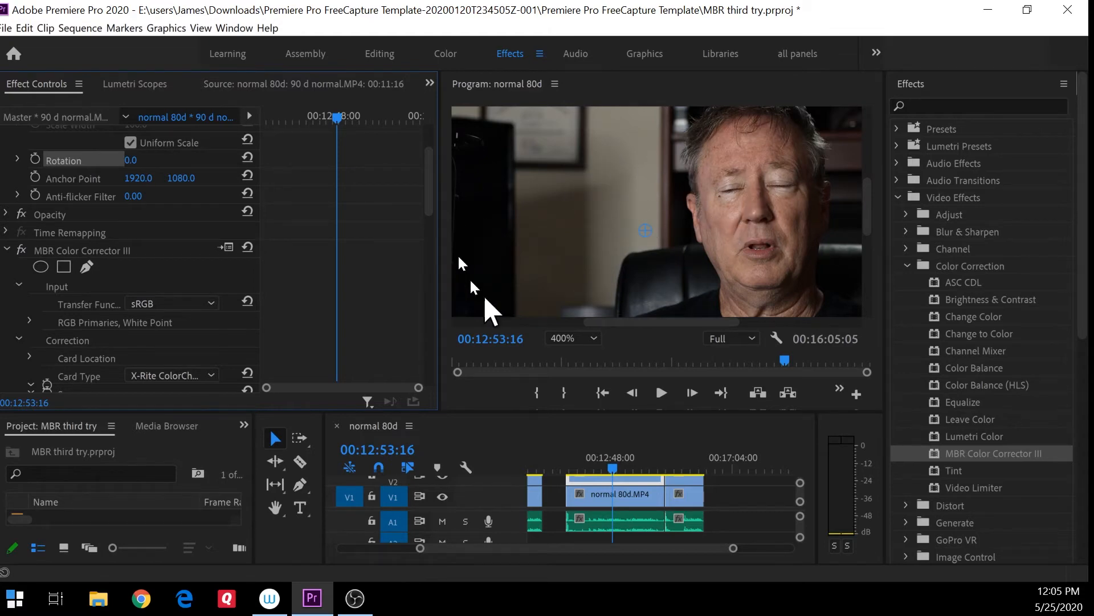
left_click(595, 339)
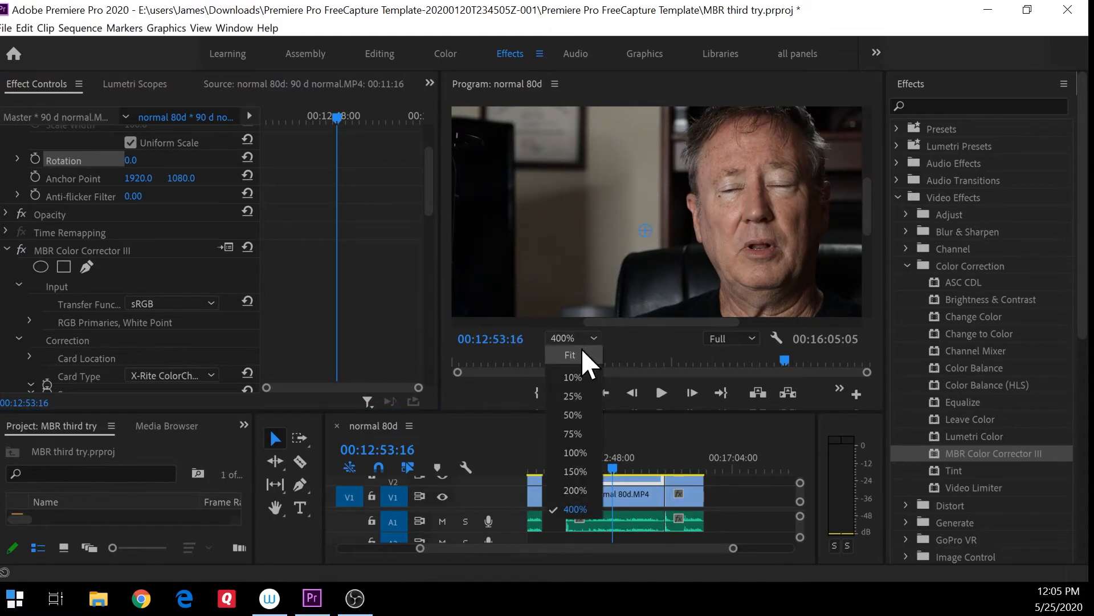
left_click(585, 356)
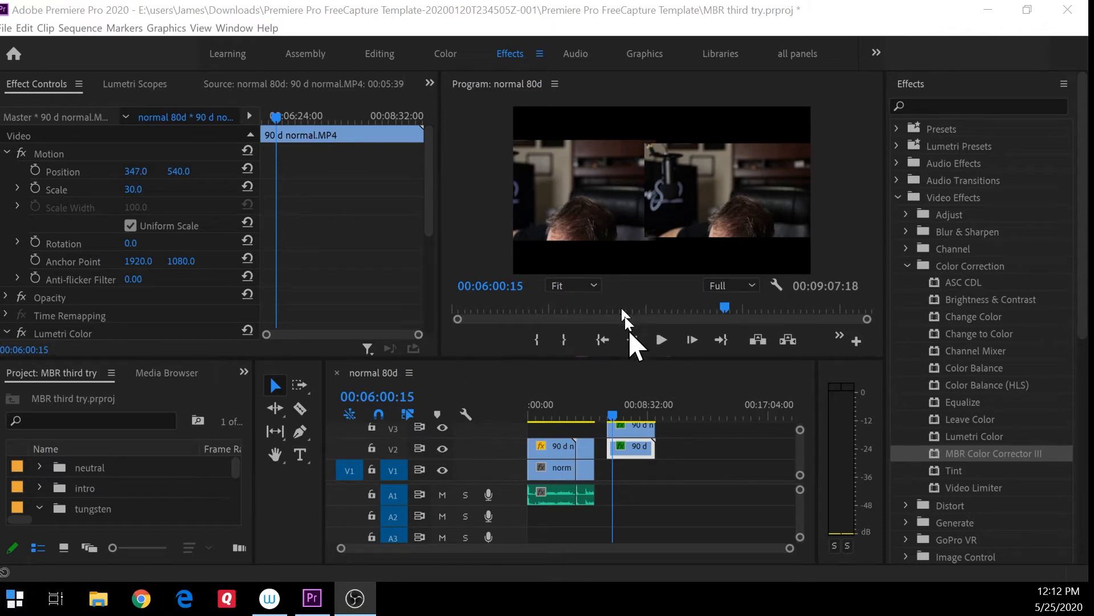
Step: Play the side-by-side comparison of the two normal-lighting clips from 00:06:00:15 in a maximized program preview
left_click(655, 345)
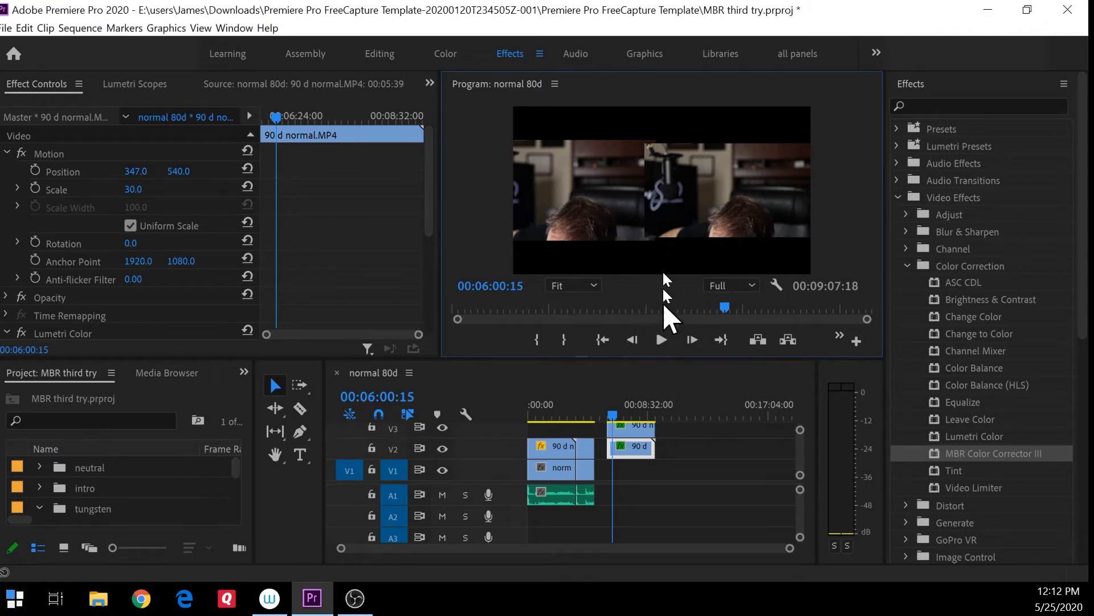
left_click(661, 340)
key("grave")
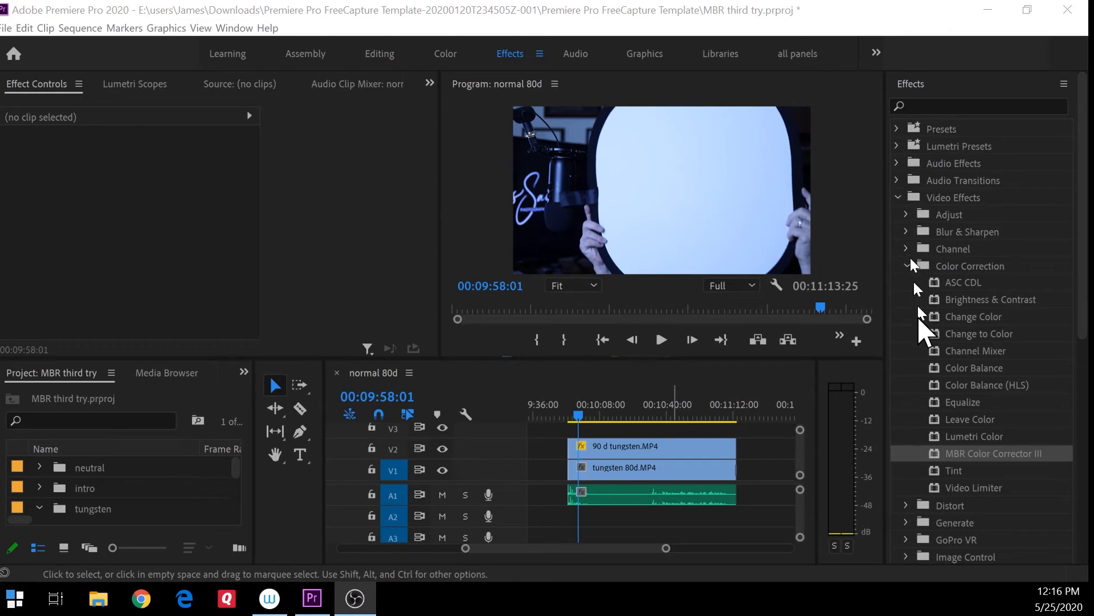
Step: White-balance tungsten 80d.MP4 with Lumetri's WB Selector sampled on the white card, and check the result at 00:10:45:08
left_click(909, 87)
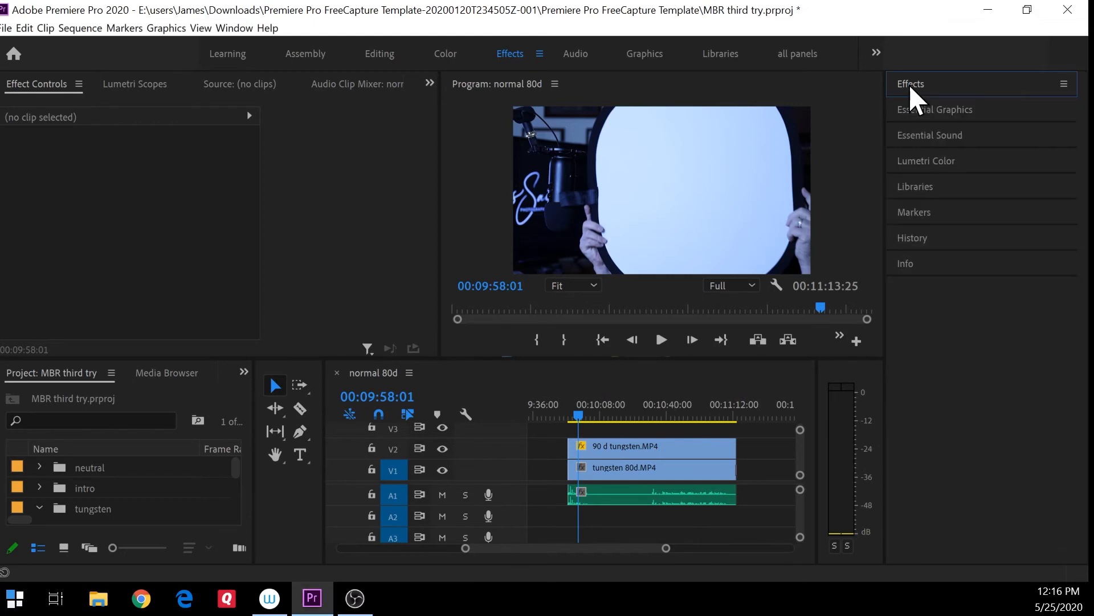
left_click(929, 165)
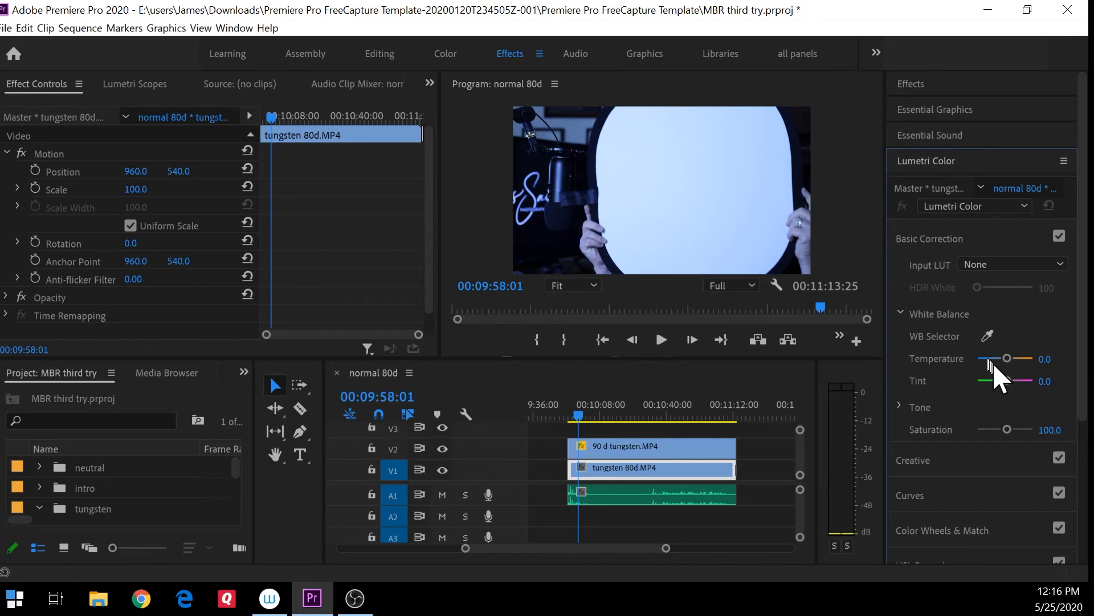
left_click(989, 337)
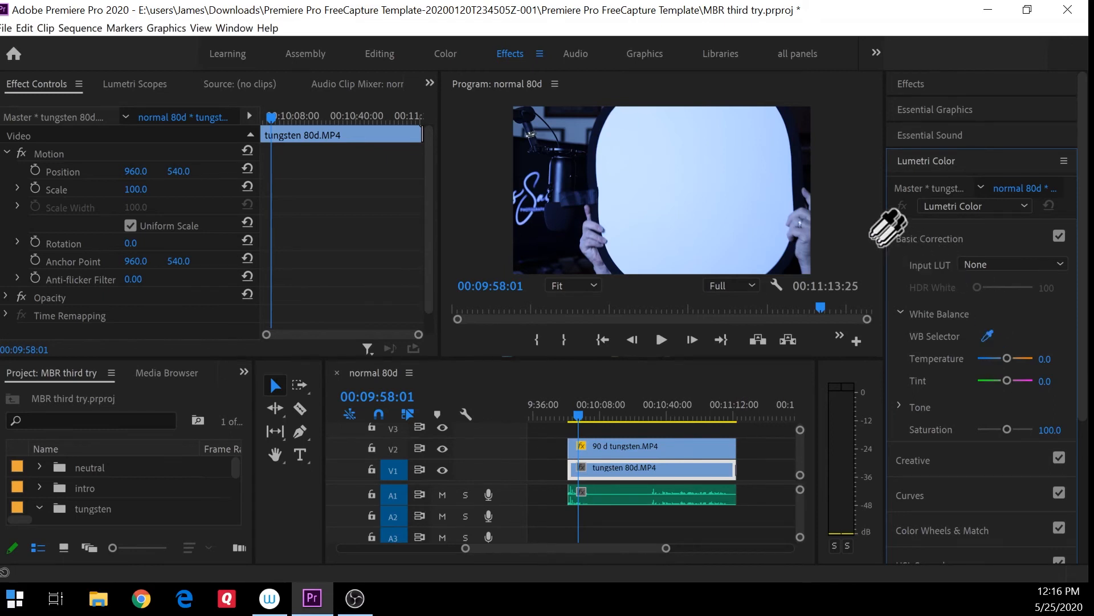
left_click(667, 159)
left_click(679, 421)
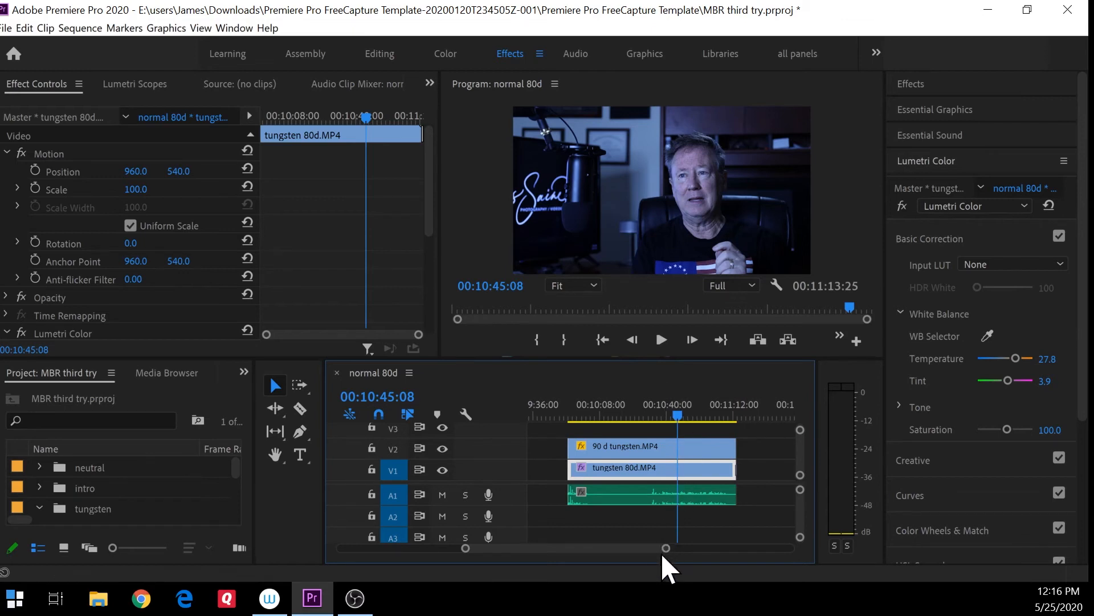
Step: Duplicate the stacked 90 d and 80d tungsten clips with their audio, placing the copy at 00:05:25:10
left_click_drag(666, 548, 598, 549)
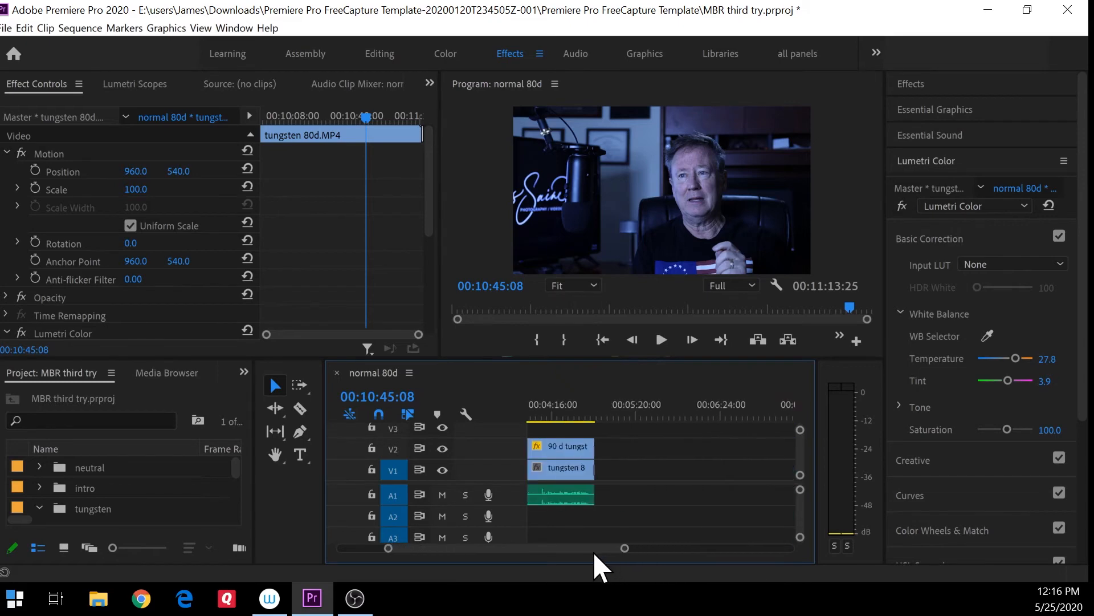
left_click_drag(611, 432, 546, 509)
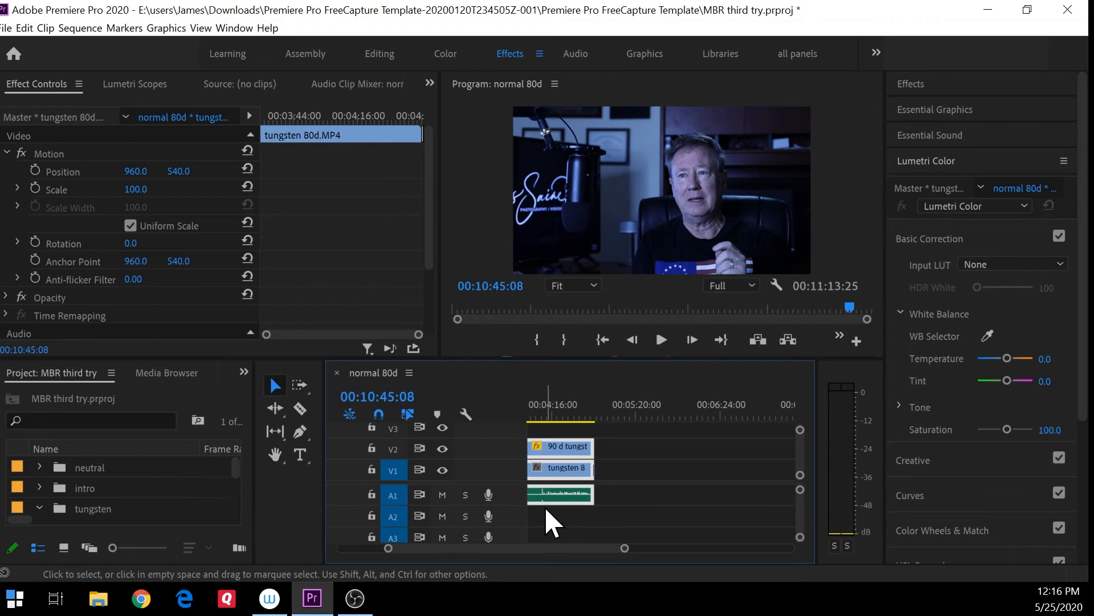
left_click(644, 416)
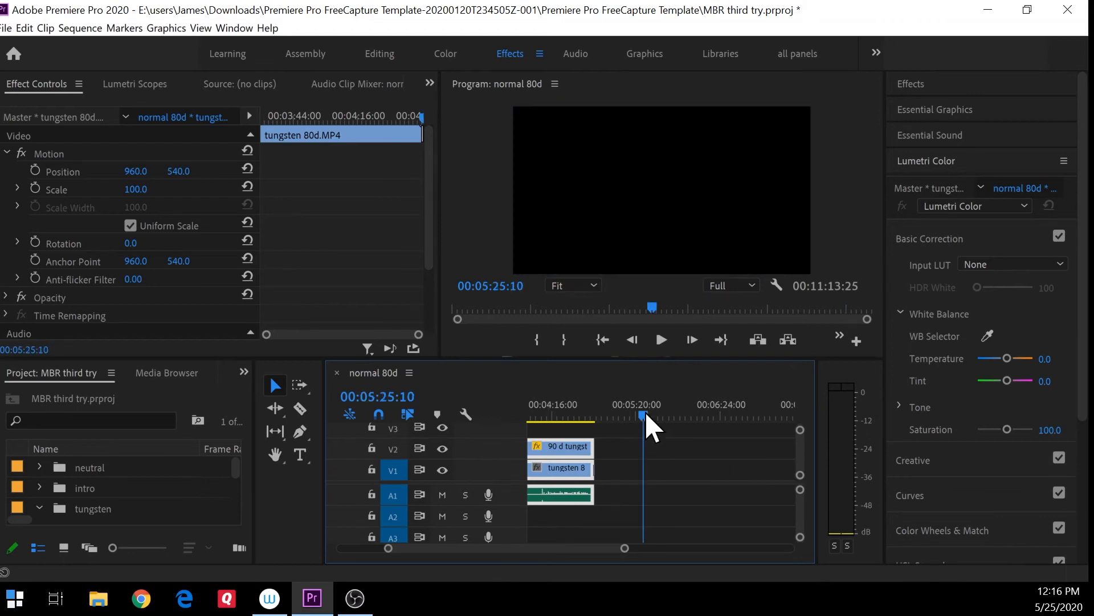
key("ctrl+v")
Step: Magnify the program preview to 400% and park the playhead at 00:05:45:10, on a clear frame of the colour checker
left_click_drag(662, 416, 672, 416)
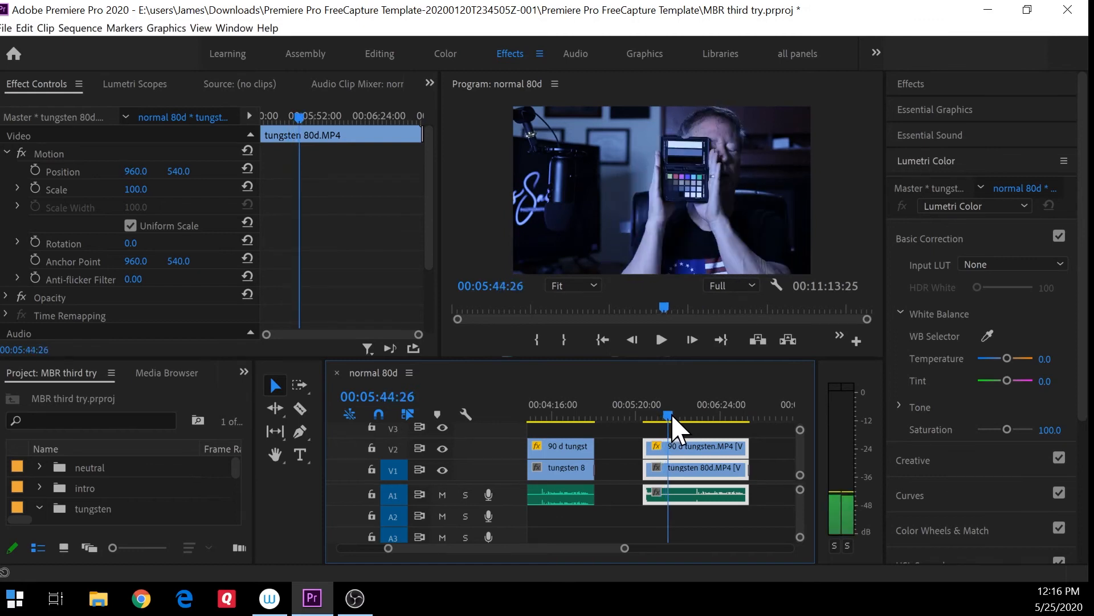
left_click(750, 287)
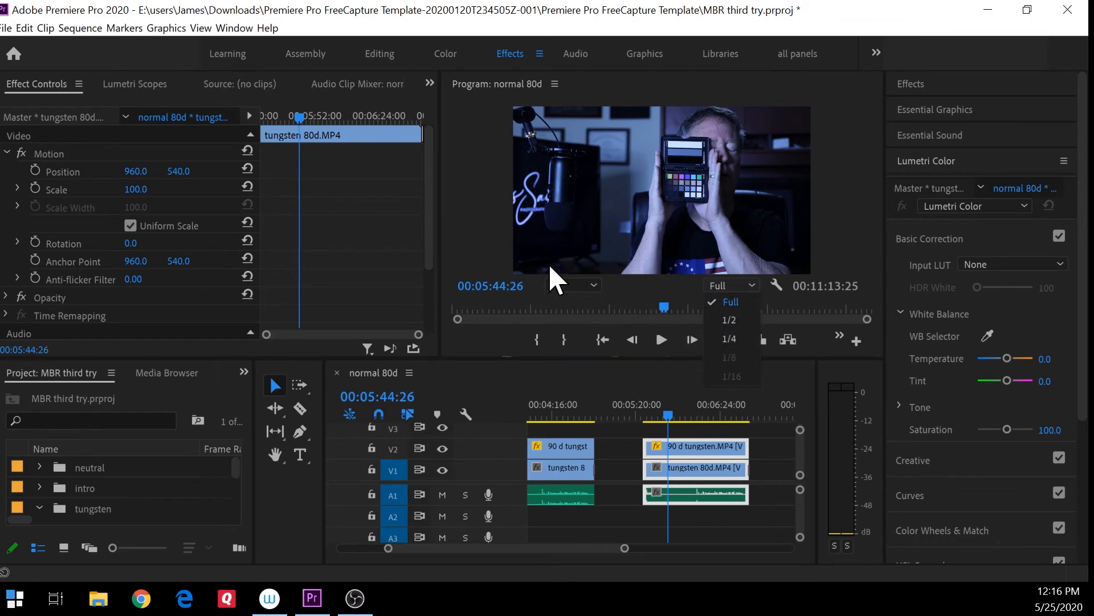
left_click(593, 285)
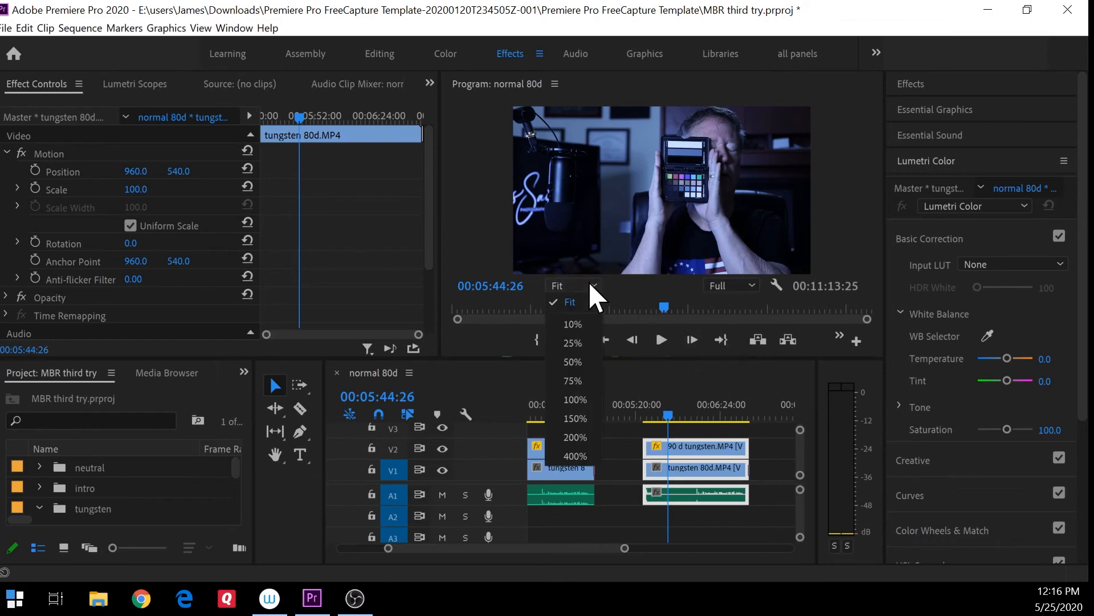
left_click(570, 460)
key("Right")
key("Right")
key("Right")
key("Right")
key("Right")
key("Right")
key("Right")
key("Right")
key("Right")
key("Right")
key("Right")
key("Right")
key("Right")
key("Right")
key("Right")
key("Right")
key("Right")
key("Right")
key("Right")
key("Right")
key("Right")
key("Right")
key("Right")
key("Right")
key("Right")
key("Right")
key("Right")
key("Right")
key("Right")
key("Right")
key("Right")
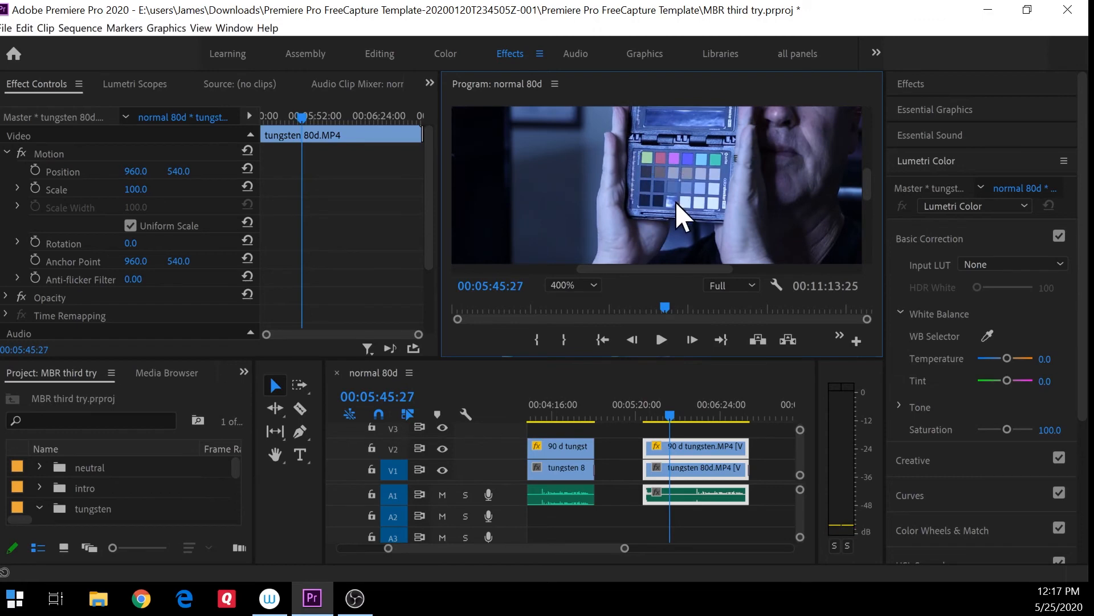
key("Left")
key("Left")
key("Left")
key("Left")
key("Left")
key("Left")
key("Left")
key("Left")
key("Left")
key("Left")
key("Left")
key("Left")
key("Left")
key("Left")
key("Left")
key("Left")
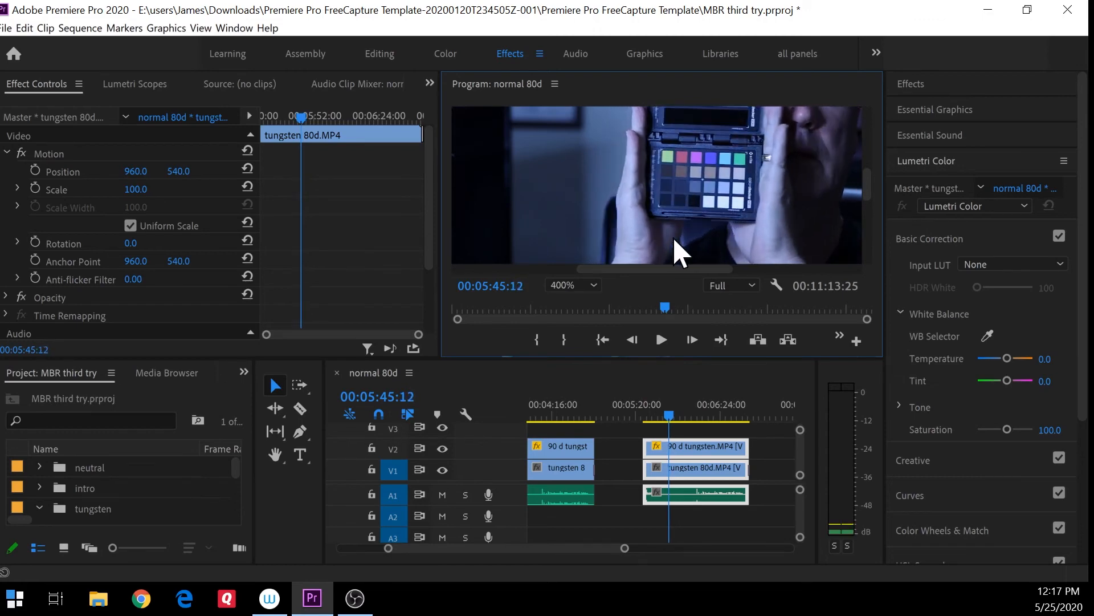
key("Left")
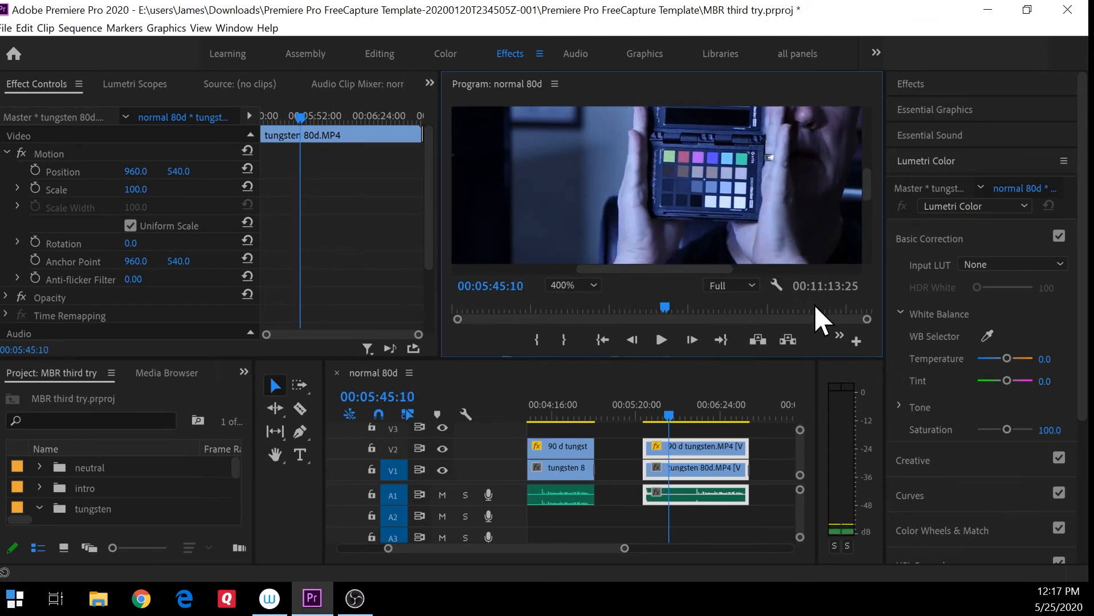
Step: Apply the MBR Color Corrector III effect to the duplicated 90 d tungsten.MP4 clip on V2
left_click(953, 163)
left_click(691, 454)
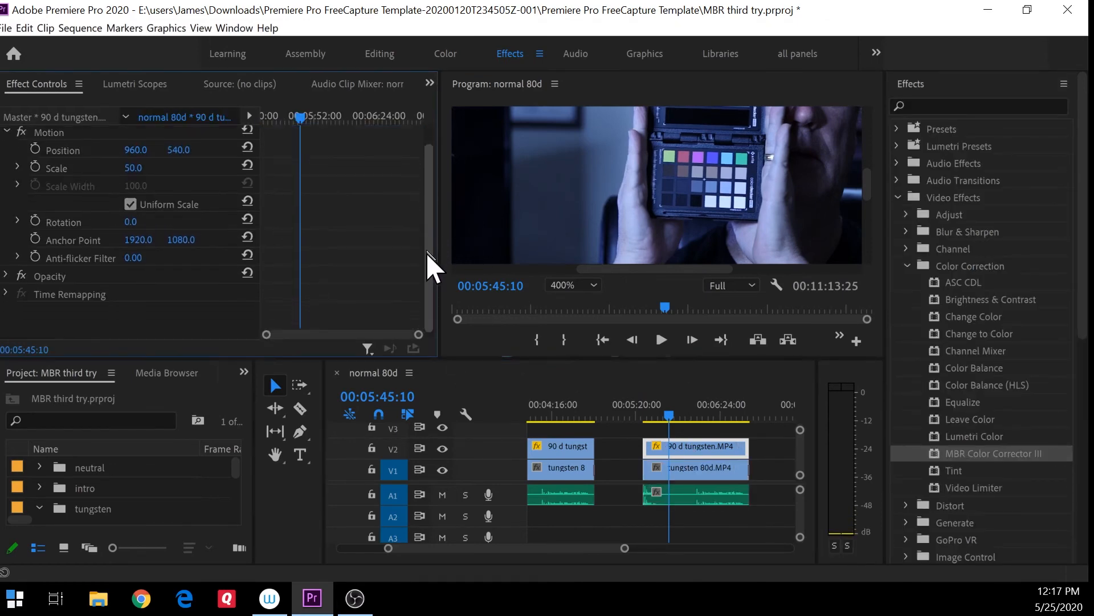
scroll(426, 253, "down", 1)
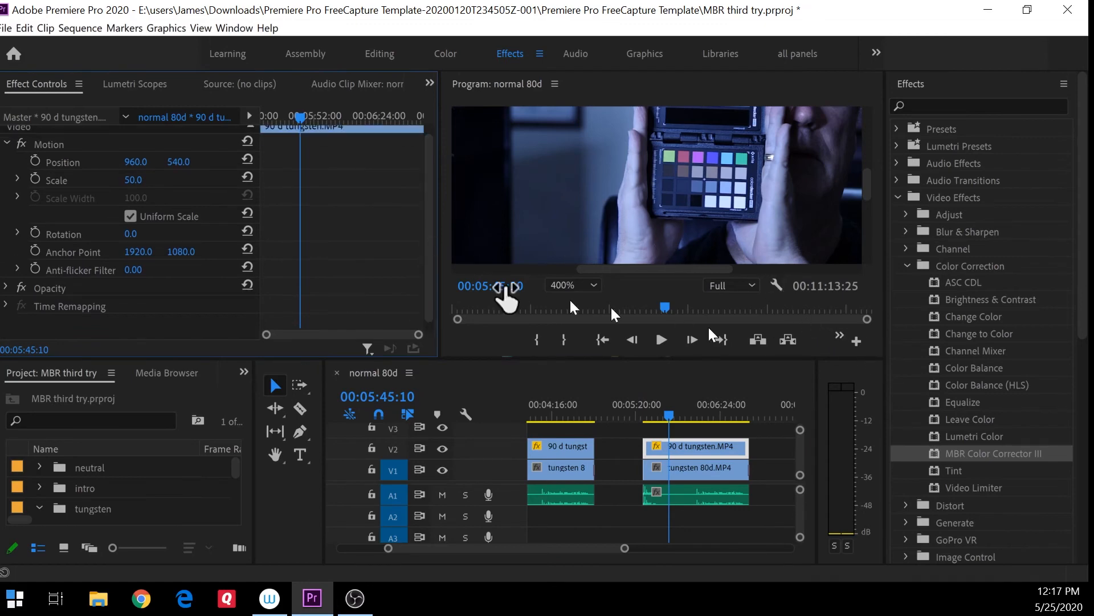
scroll(432, 267, "up", 1)
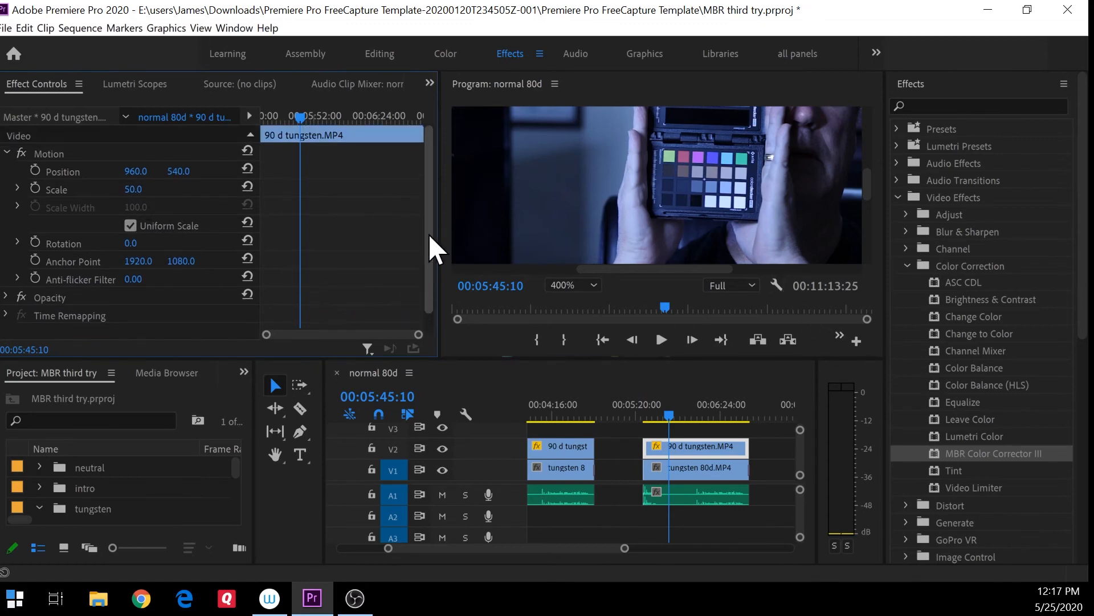
left_click_drag(965, 456, 707, 448)
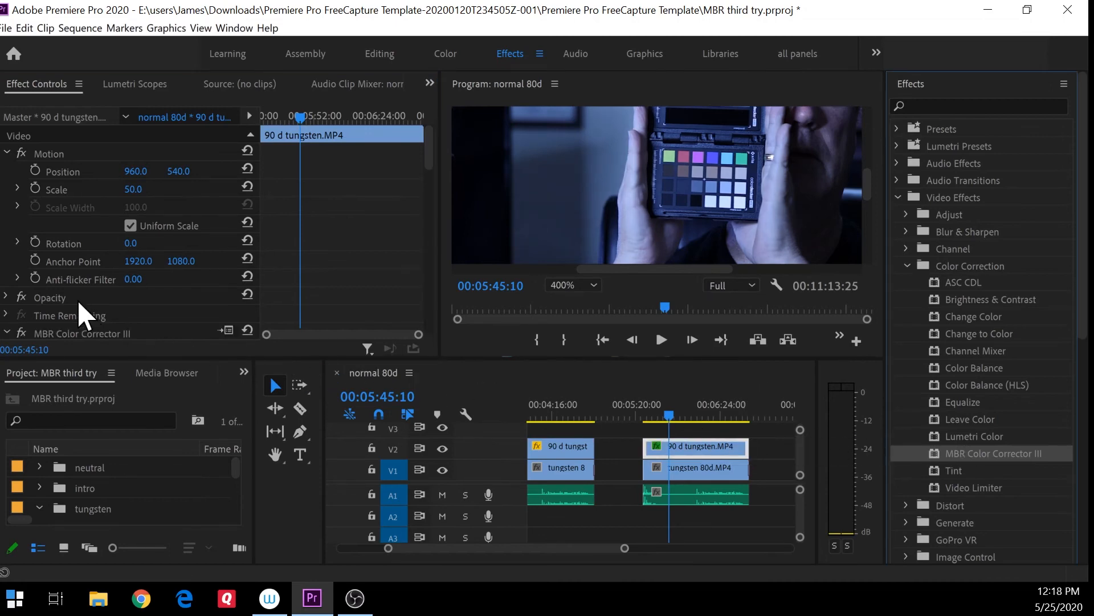
Step: Set the effect's card type to X-Rite ColorChecker Passport Video and have it find the card in the current frame
left_click_drag(431, 157, 425, 179)
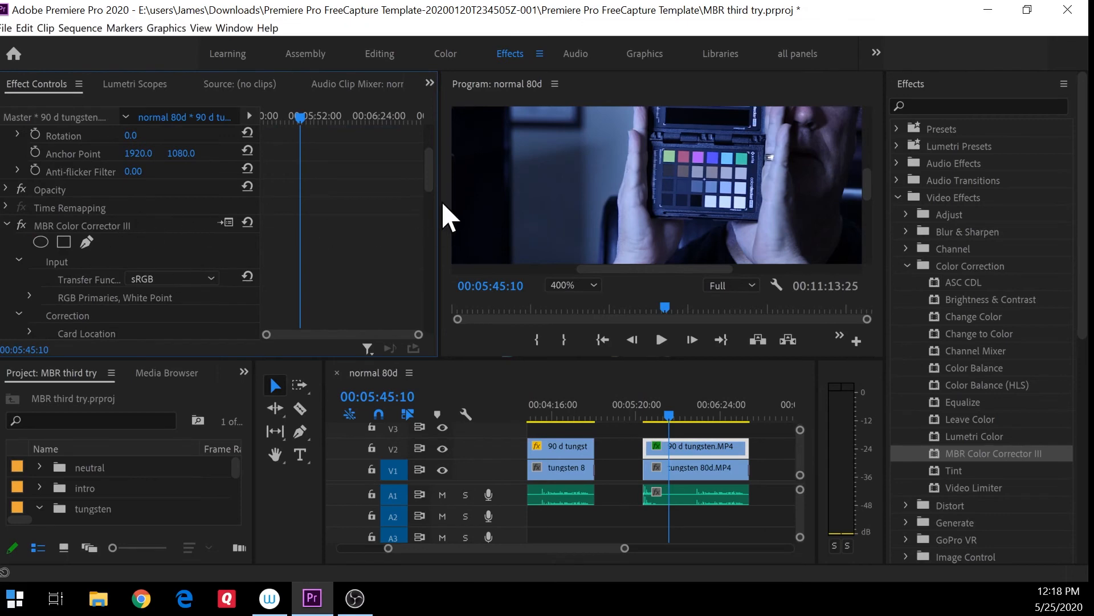
left_click_drag(430, 183, 427, 214)
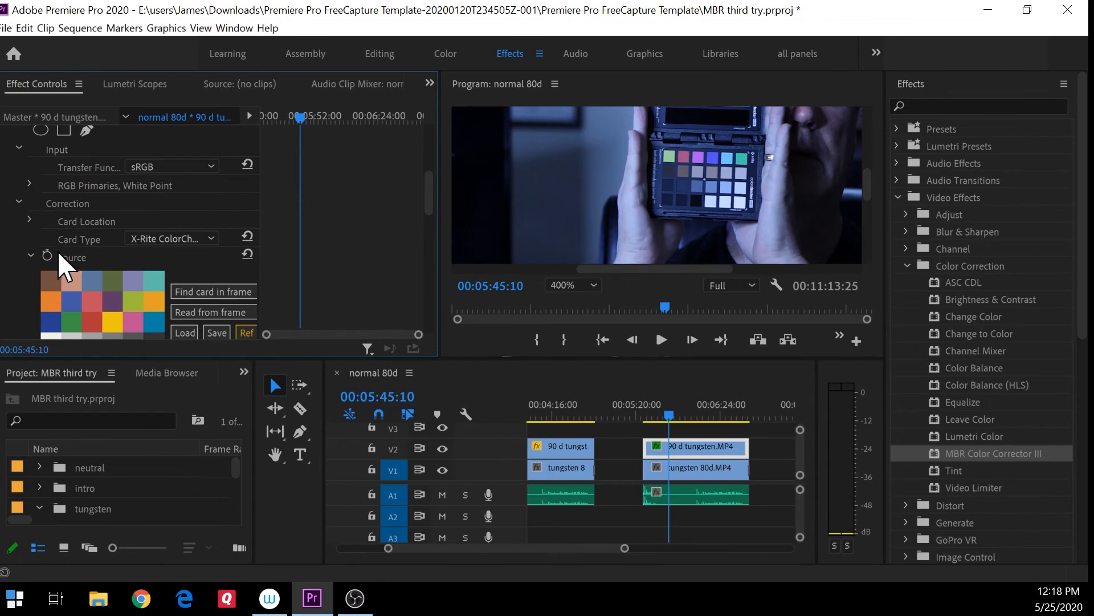
left_click(213, 241)
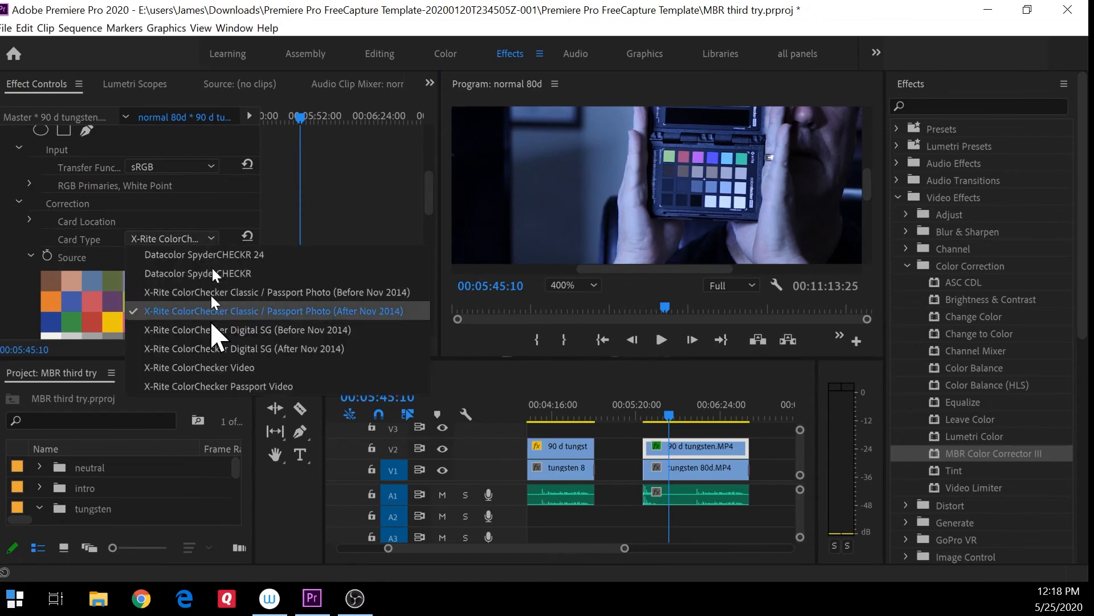
left_click(201, 385)
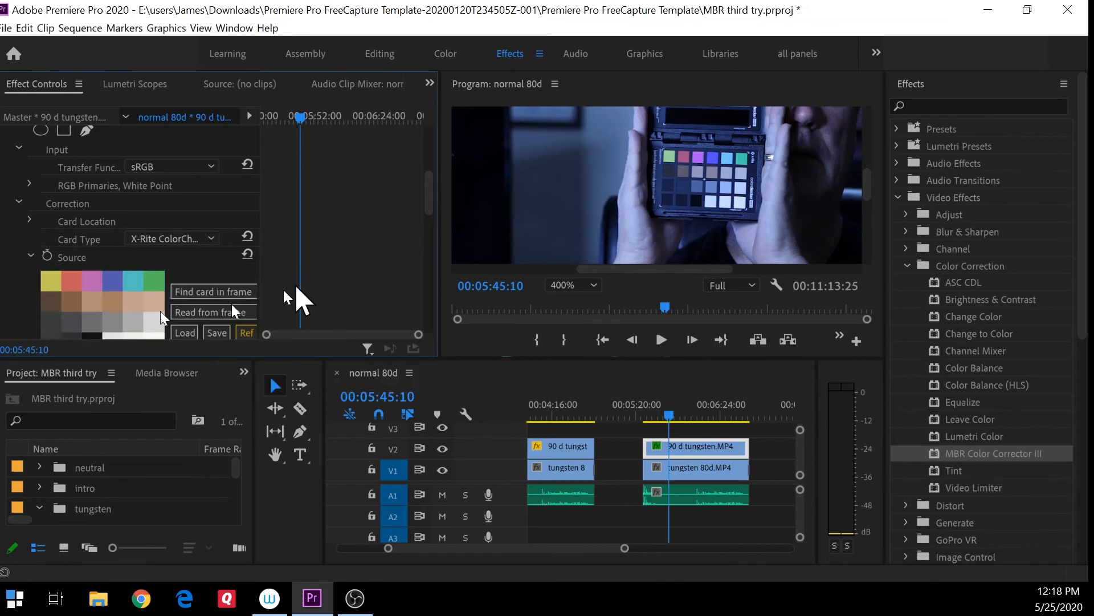
scroll(431, 212, "down", 2)
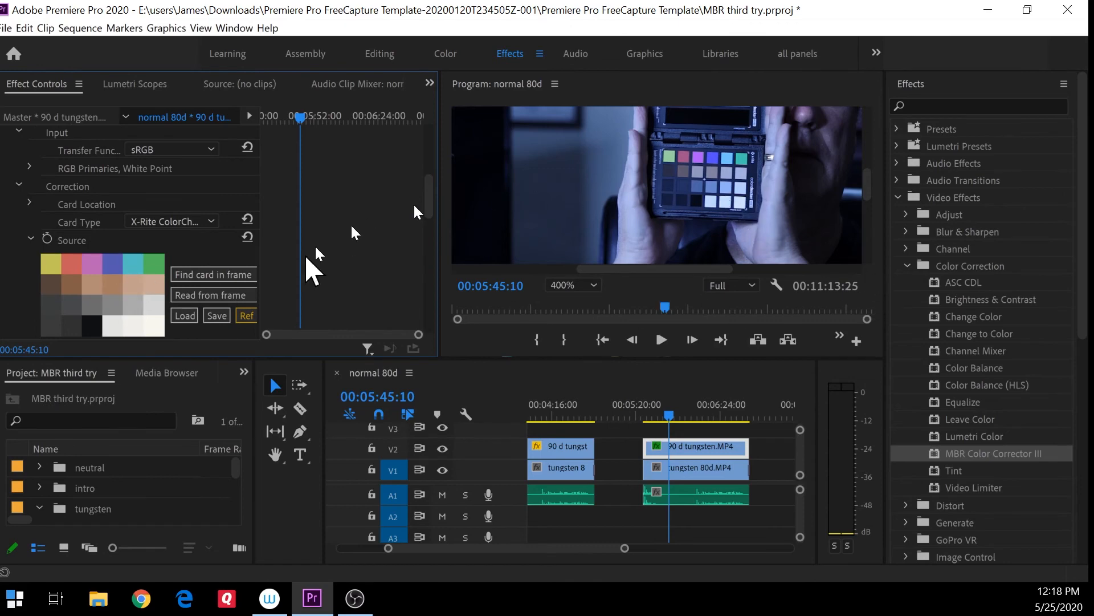
left_click(228, 276)
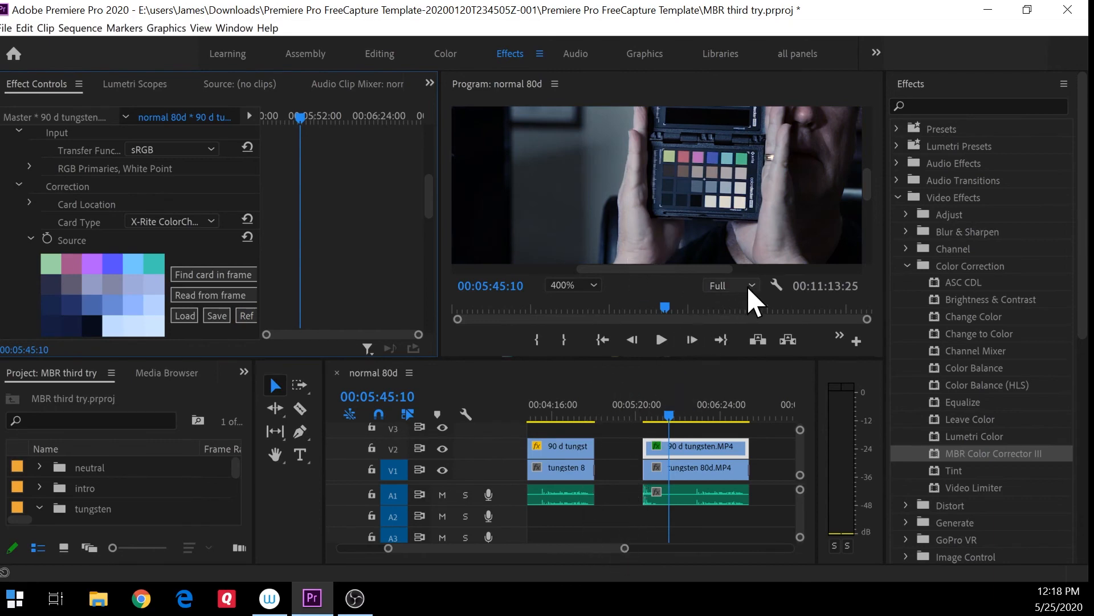
Step: Fit the whole frame in the program preview and move the playhead to 00:06:14:06 to examine the corrected tungsten shot
left_click(588, 285)
left_click(586, 303)
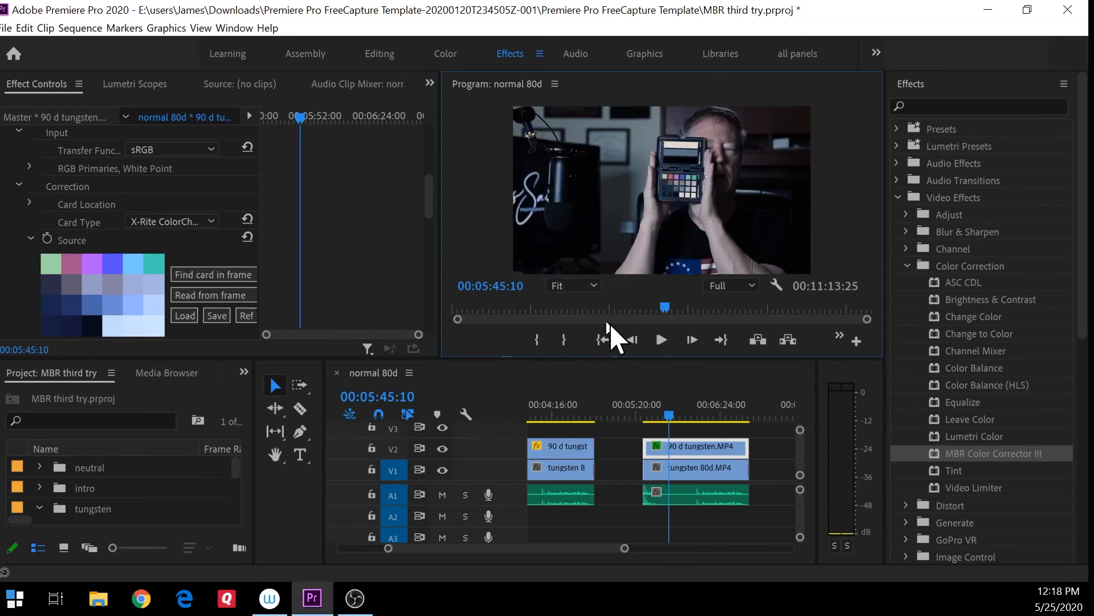
left_click(709, 410)
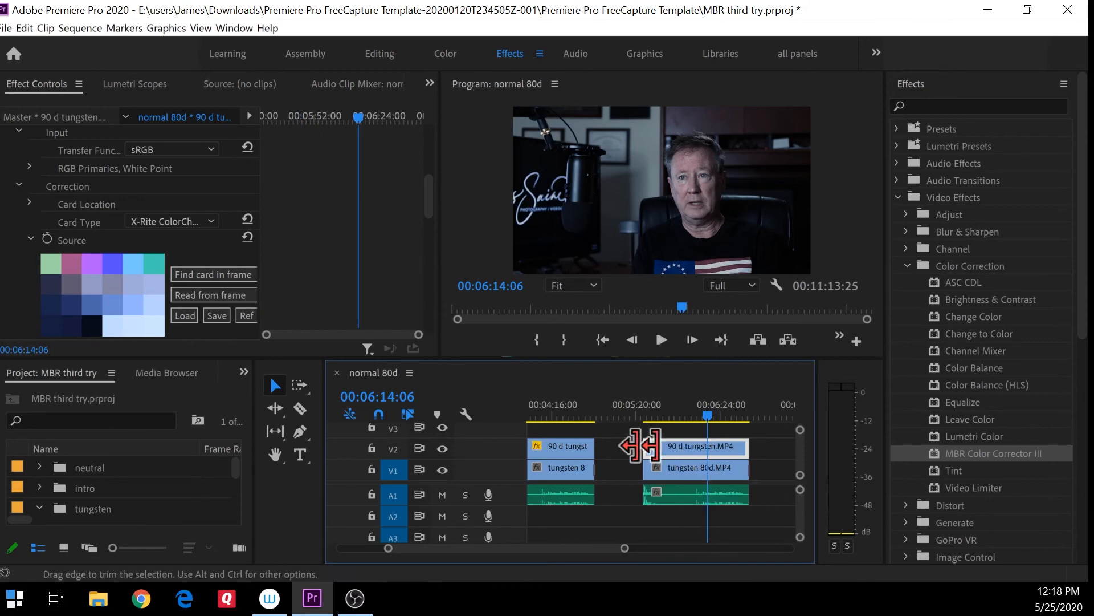
left_click_drag(623, 546, 545, 550)
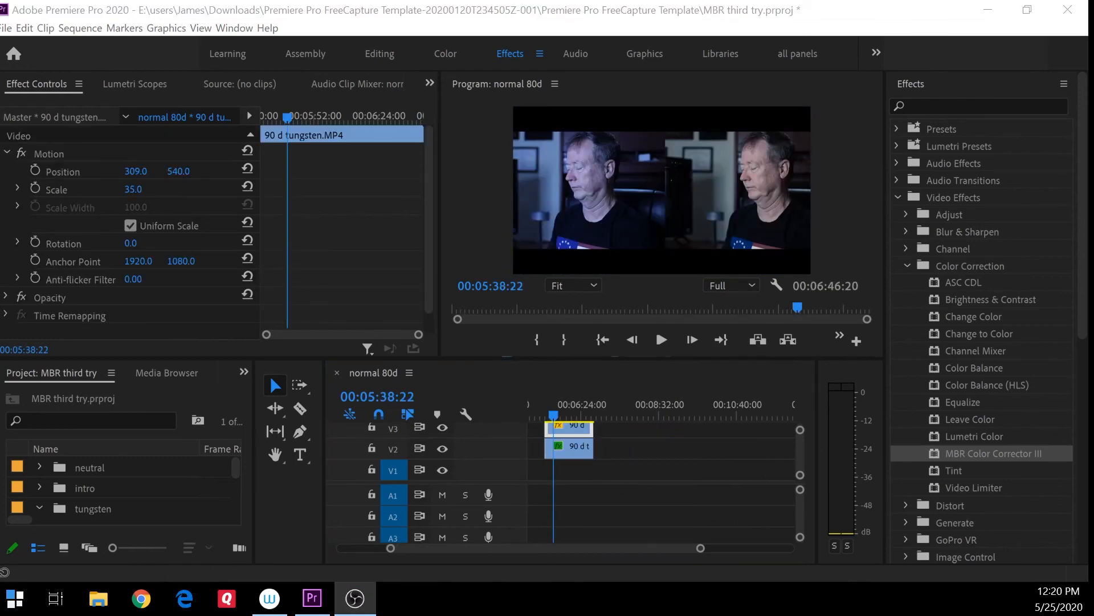
Step: Play the side-by-side tungsten comparison from 00:05:38:22 in a maximized program preview
left_click(647, 231)
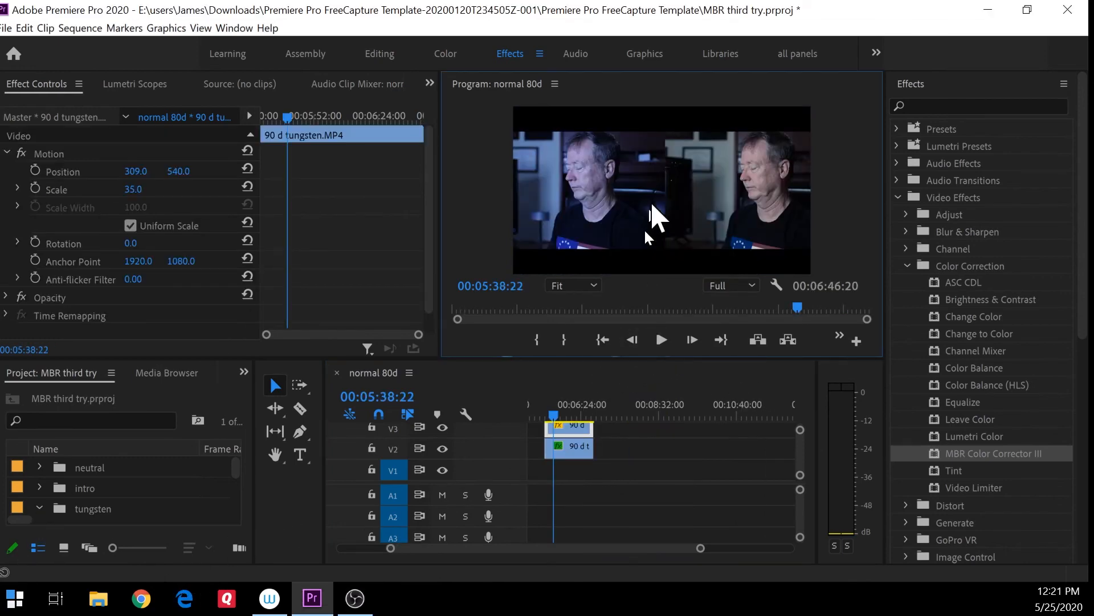
left_click(661, 341)
key("grave")
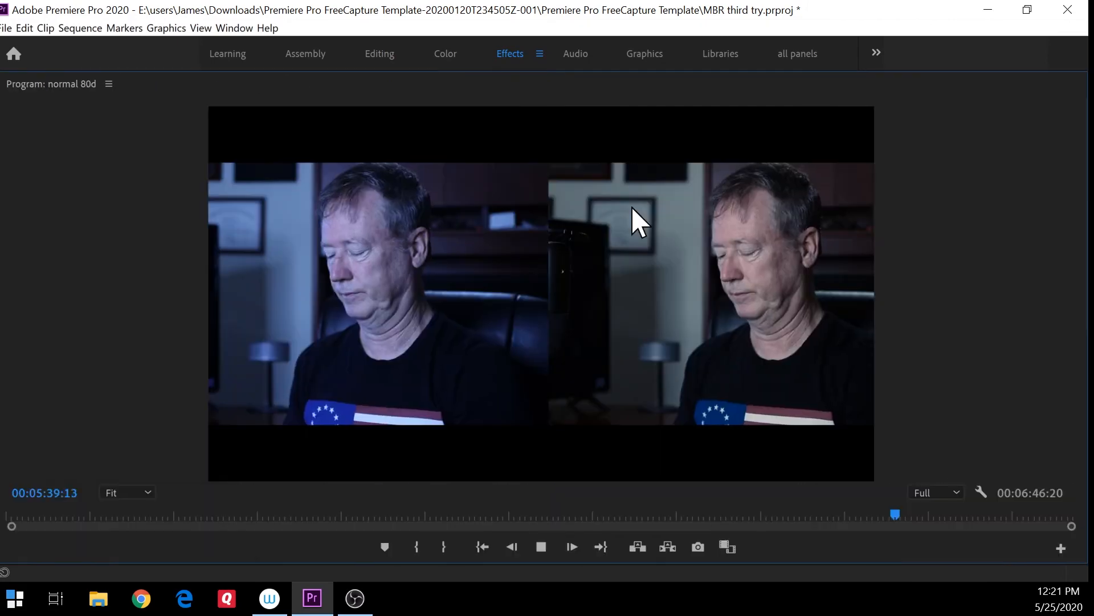